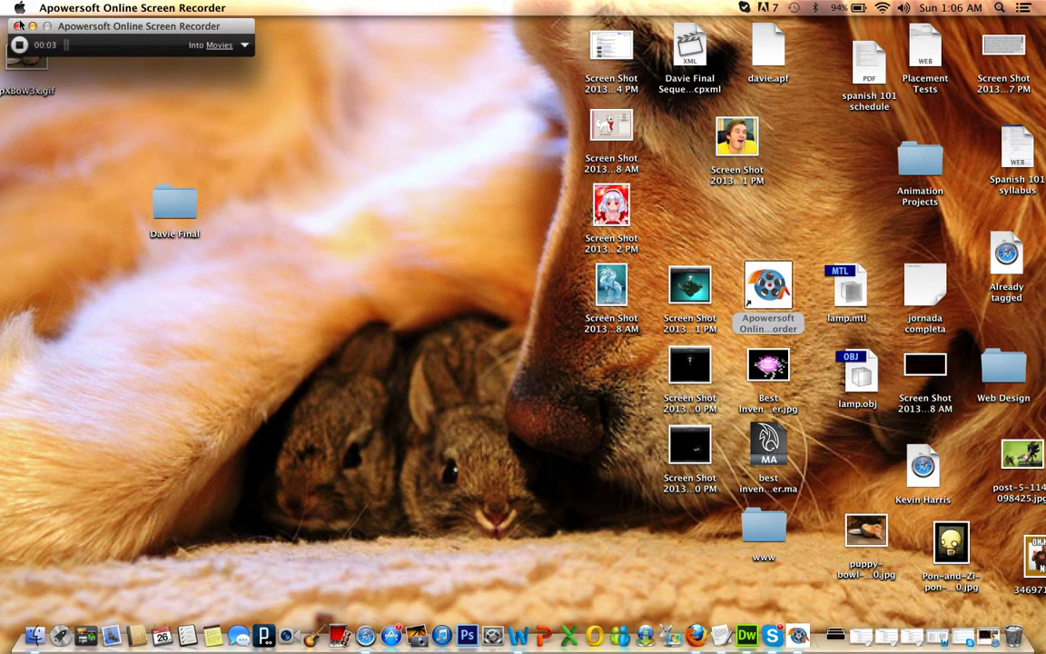
Switch to Safari, bring up the WordPress post "Who Here Likes Glass?", and move its window aside
{"action": "left_click", "coordinate": [31, 26]}
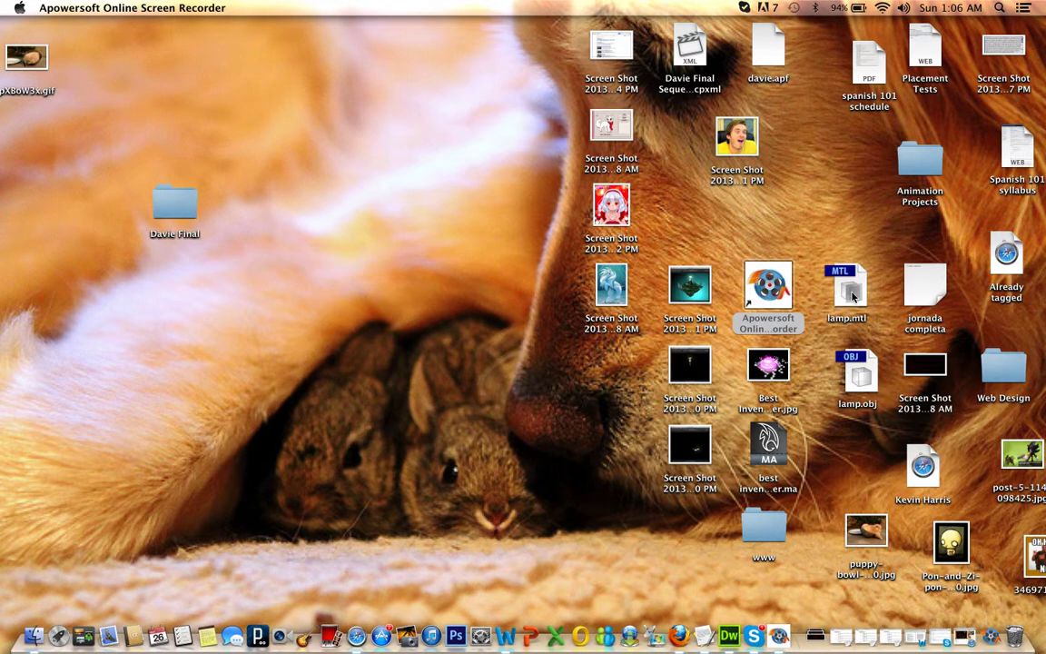
{"action": "left_click", "coordinate": [531, 389]}
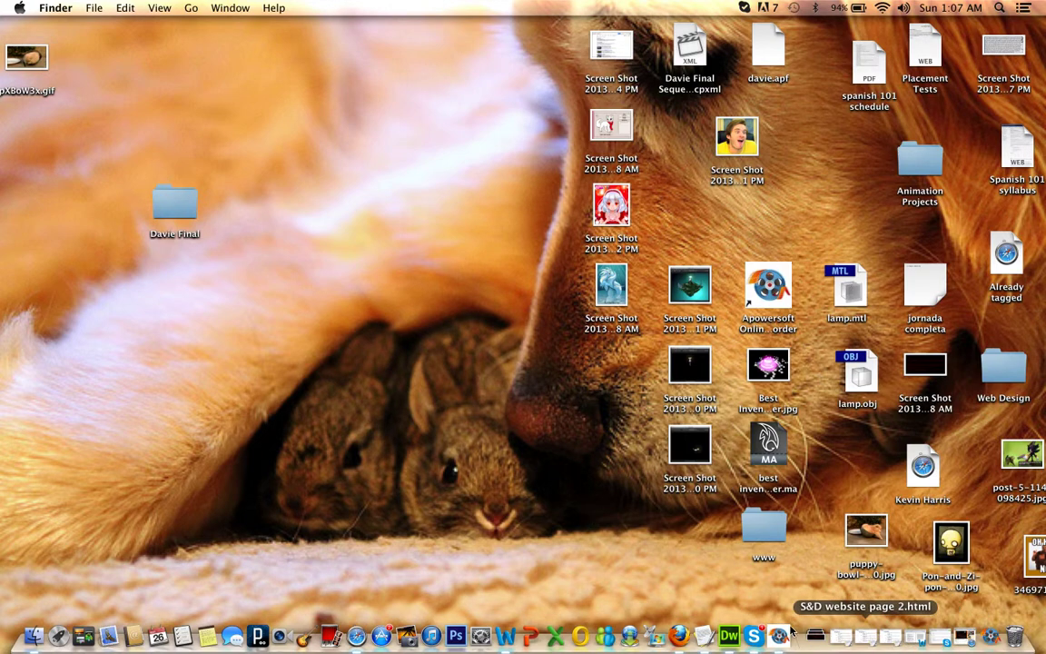
{"action": "left_click", "coordinate": [355, 636]}
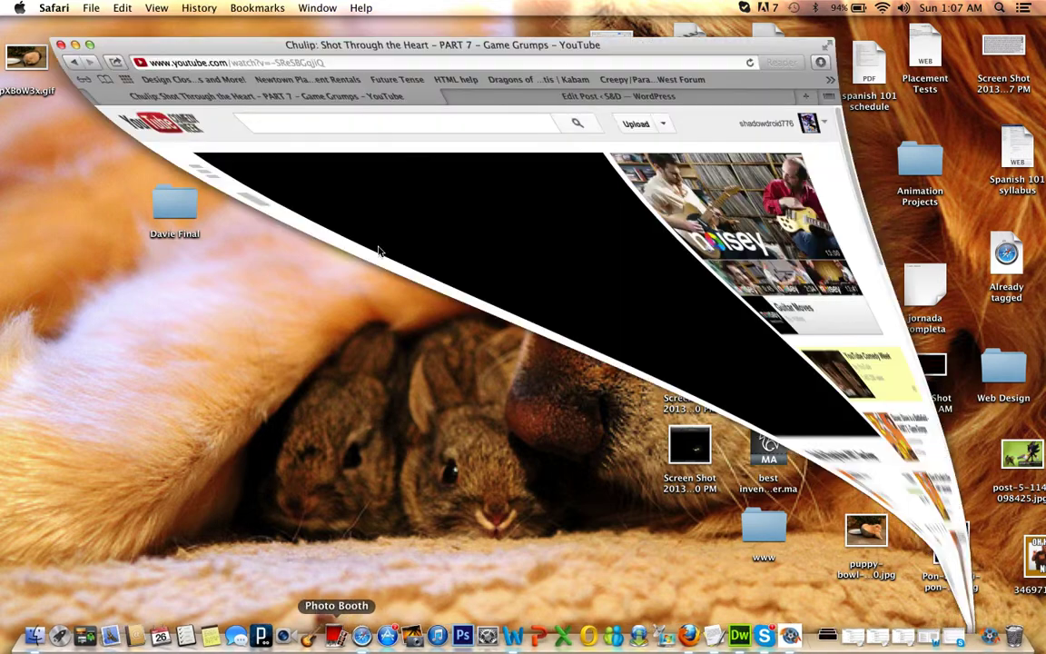
{"action": "left_click", "coordinate": [526, 58]}
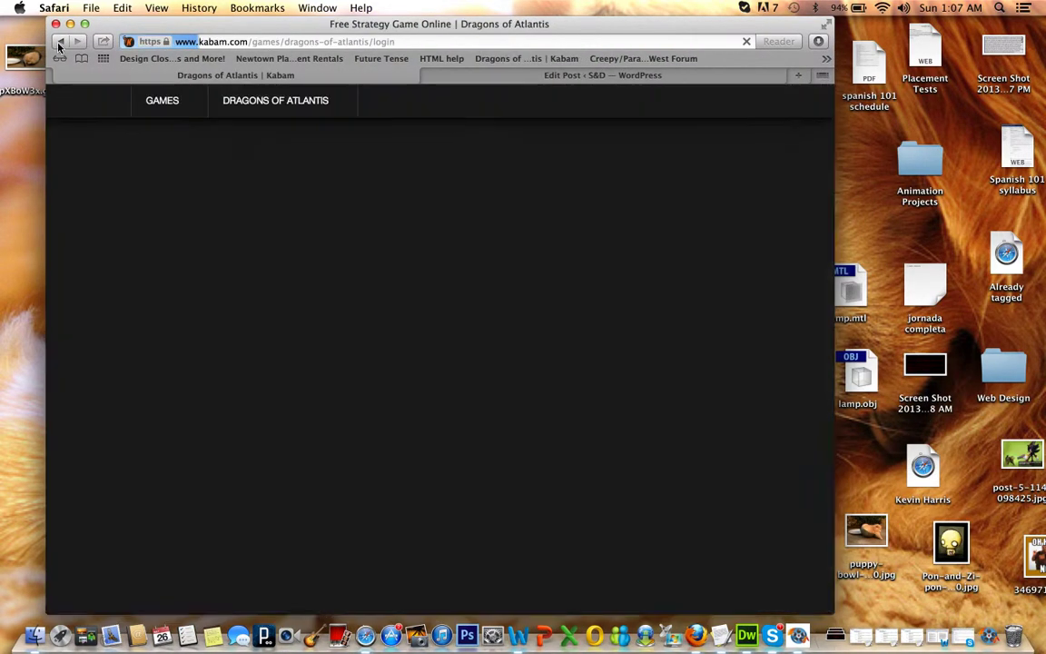
{"action": "left_click", "coordinate": [58, 41]}
{"action": "left_click", "coordinate": [513, 78]}
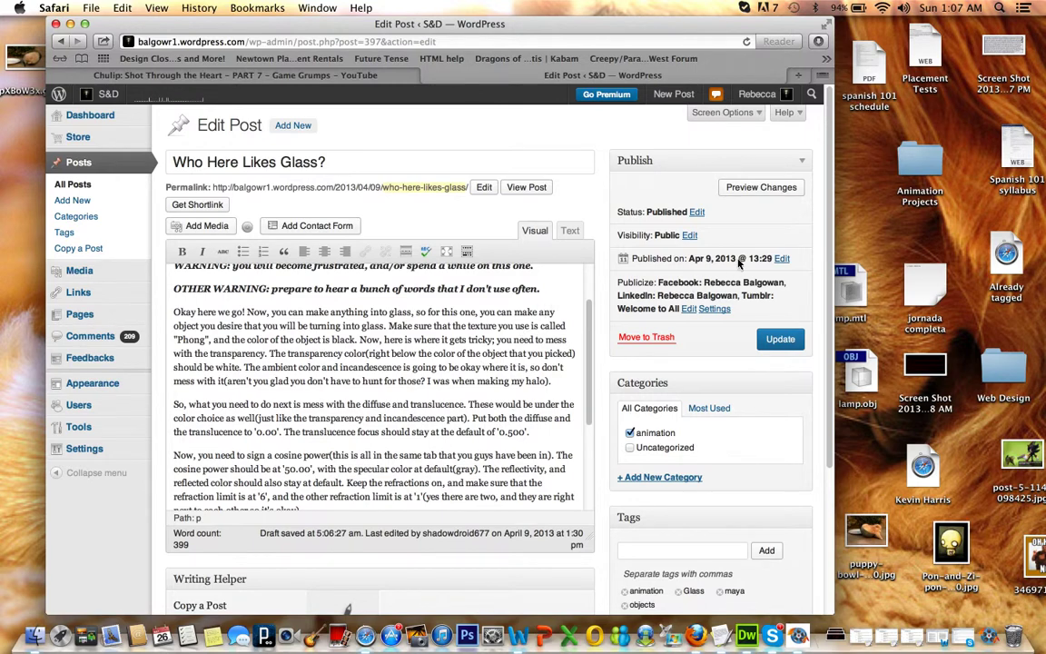
{"action": "left_click_drag", "start_coordinate": [521, 24], "coordinate": [427, 7]}
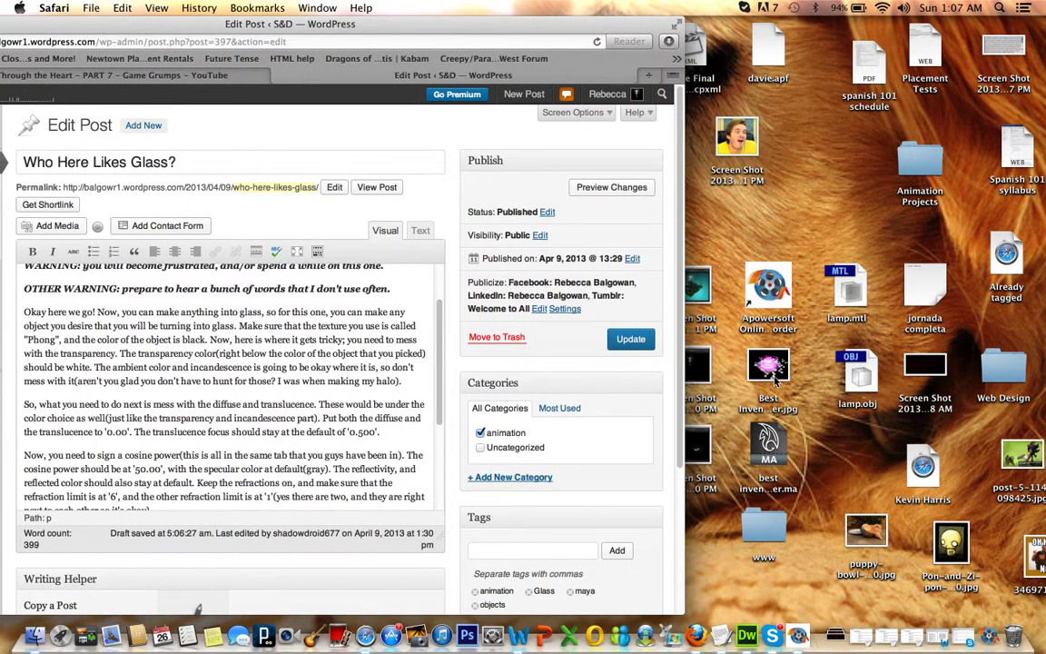
Launch Maya from the maya2013 folder in Applications and close the Finder window
{"action": "left_click", "coordinate": [27, 635]}
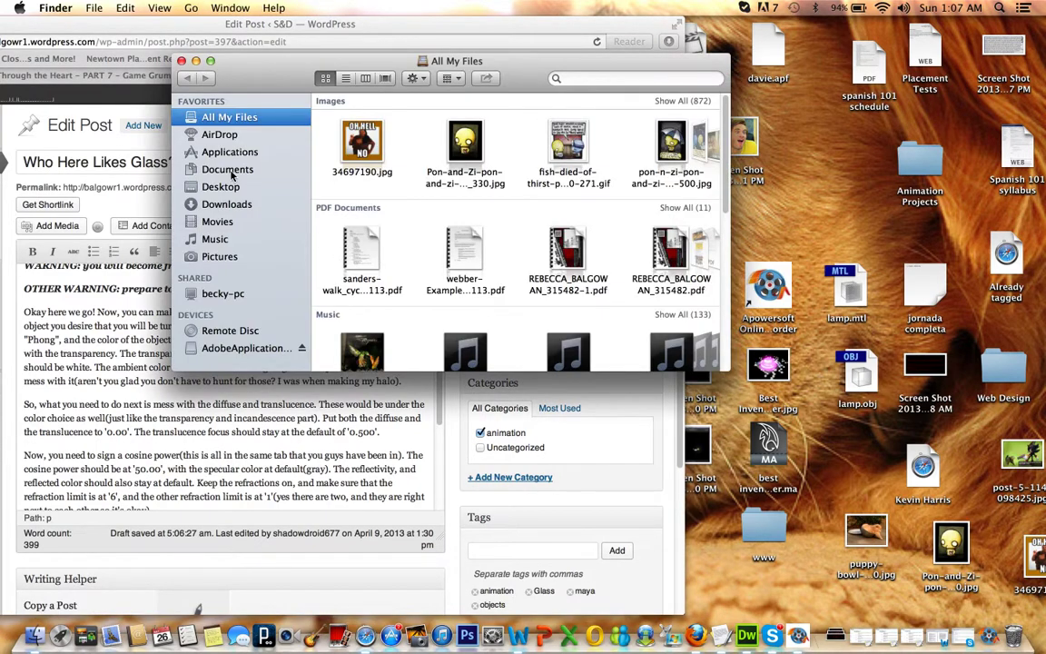
{"action": "left_click", "coordinate": [229, 168]}
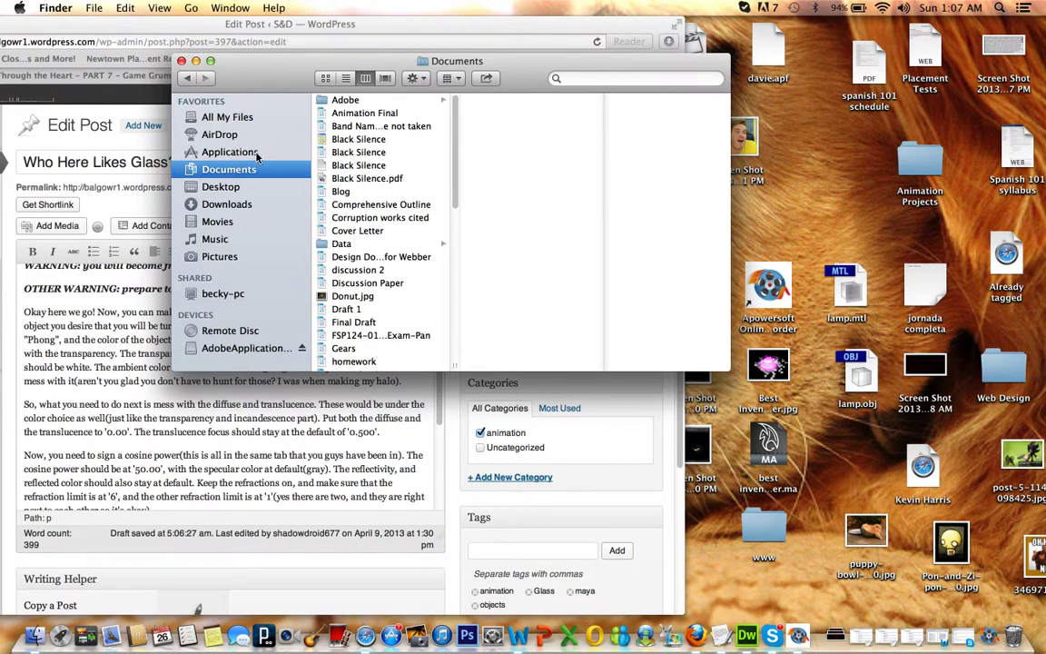
{"action": "left_click", "coordinate": [230, 152]}
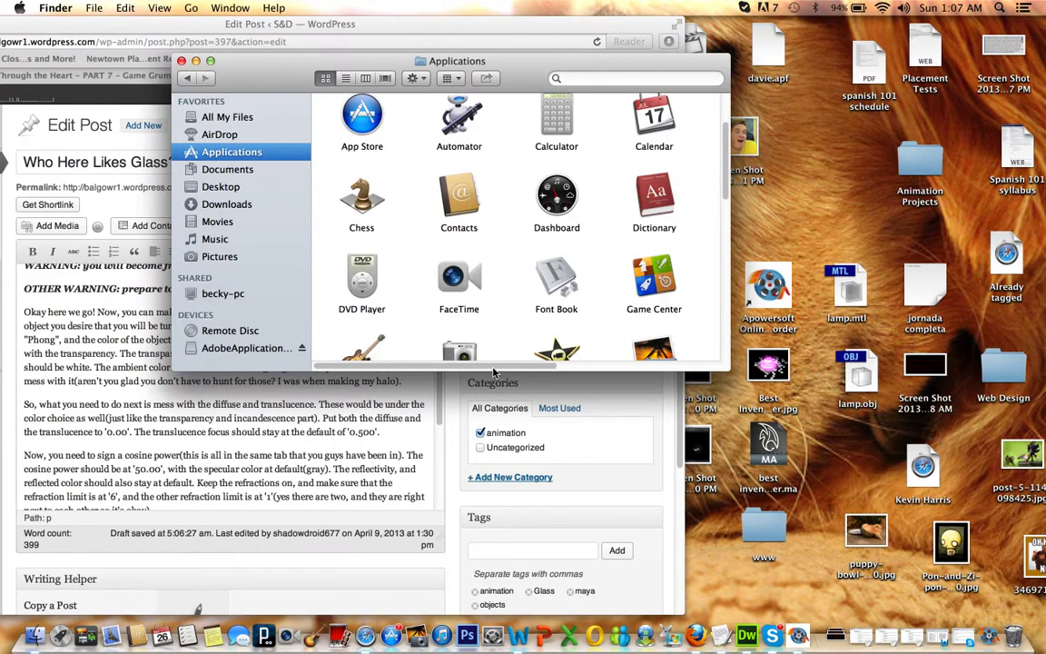
{"action": "scroll", "coordinate": [445, 334], "scroll_direction": "right", "scroll_amount": 5}
{"action": "double_click", "coordinate": [530, 190]}
{"action": "double_click", "coordinate": [654, 125]}
{"action": "double_click", "coordinate": [563, 207]}
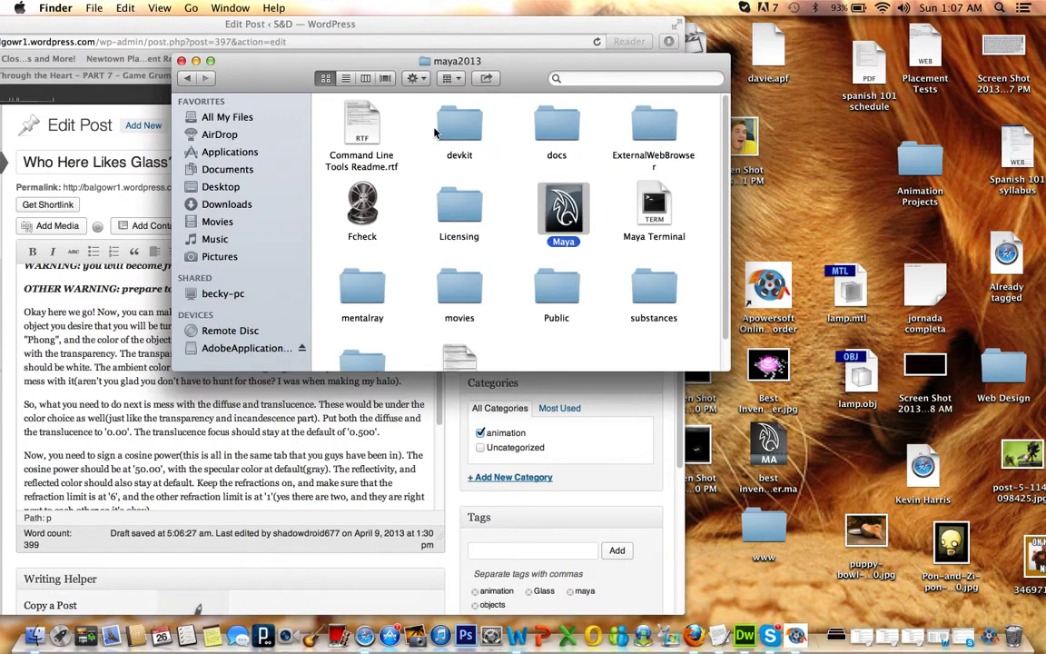
{"action": "left_click", "coordinate": [181, 60]}
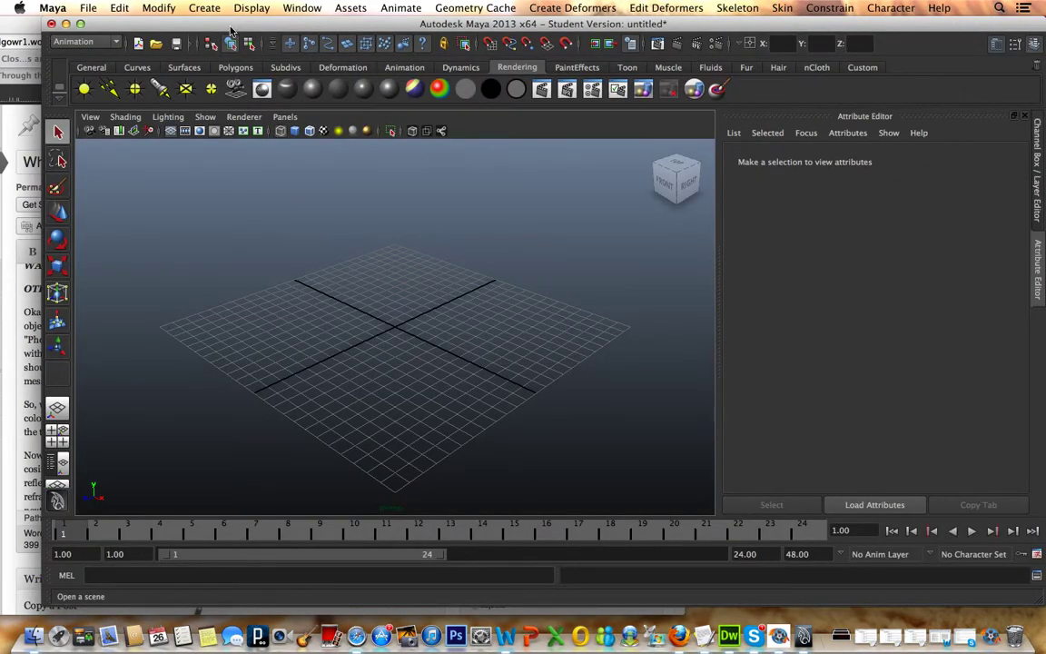
Place the Maya window beside the blog post and create a NURBS cube on the grid
{"action": "left_click_drag", "start_coordinate": [218, 23], "coordinate": [612, 87]}
{"action": "left_click_drag", "start_coordinate": [647, 41], "coordinate": [360, 20]}
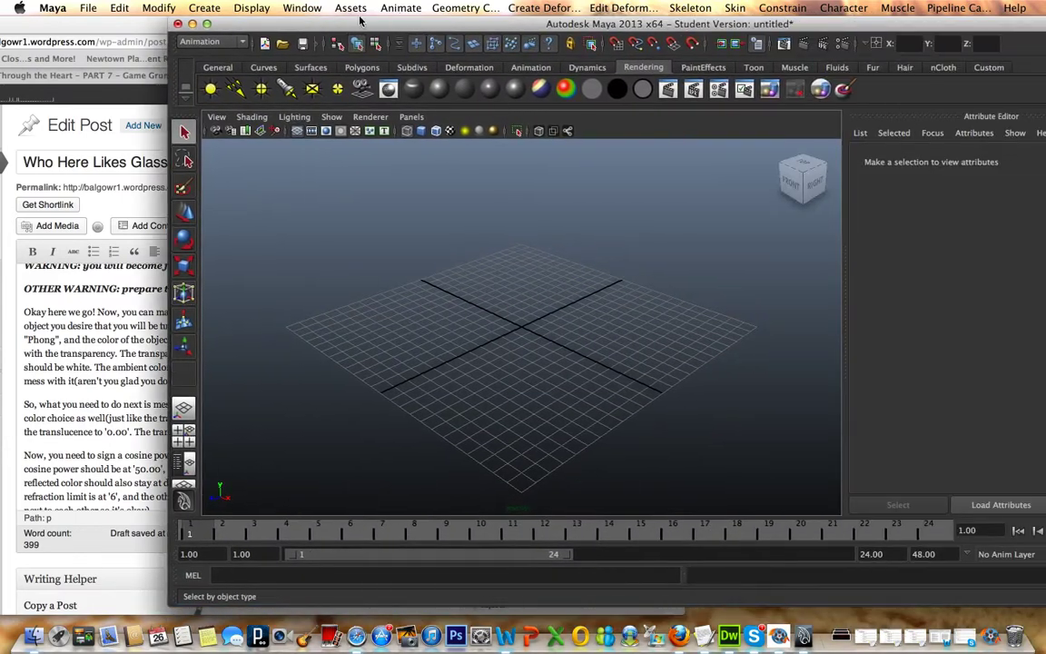
{"action": "left_click", "coordinate": [311, 67]}
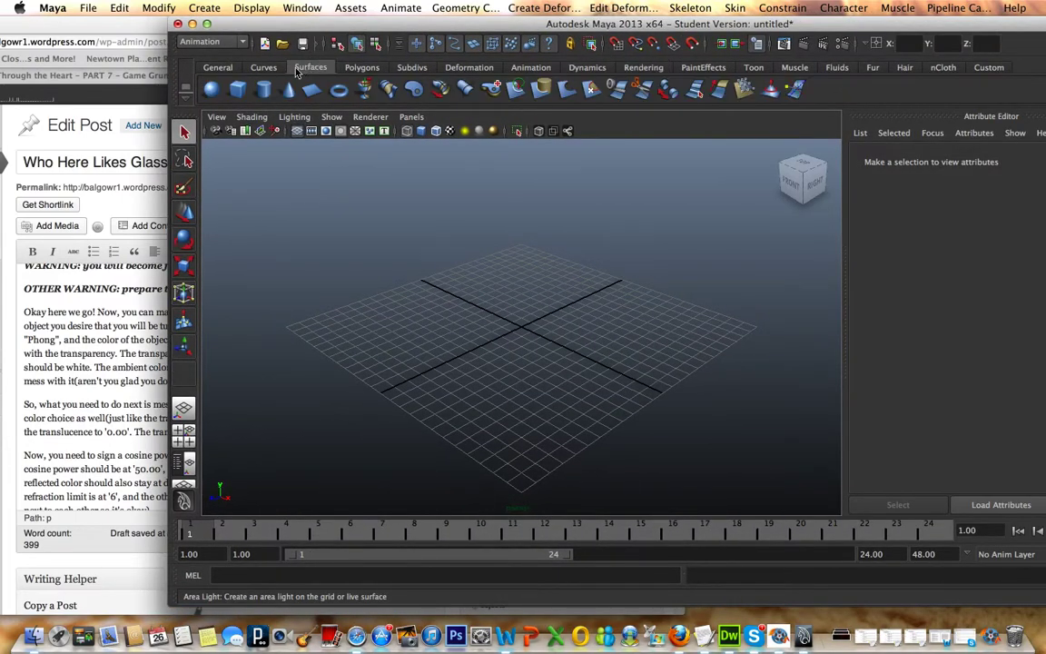
{"action": "left_click", "coordinate": [241, 88]}
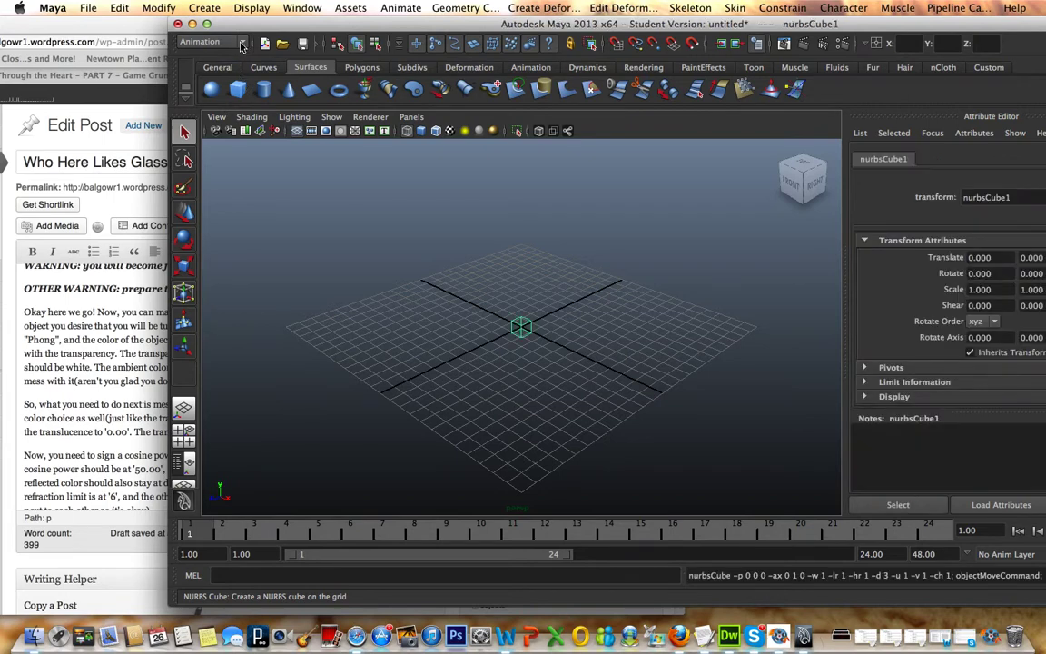
Switch Maya to the Surfaces menu set and move the window so the whole Attribute Editor is visible
{"action": "left_click", "coordinate": [218, 41]}
{"action": "left_click", "coordinate": [230, 75]}
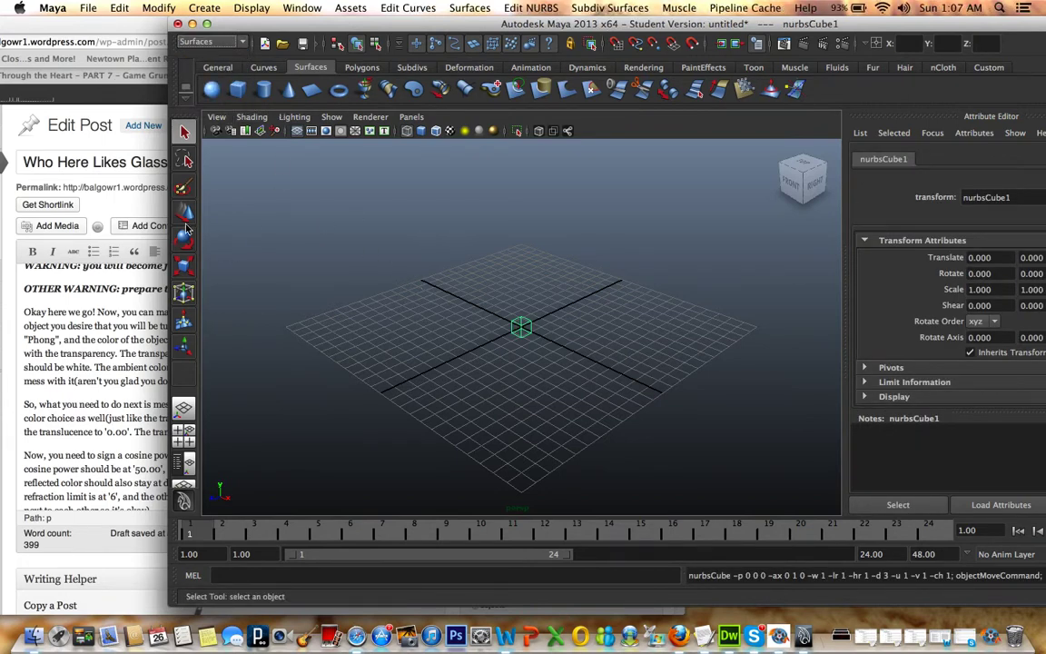
{"action": "left_click_drag", "start_coordinate": [746, 25], "coordinate": [617, 27]}
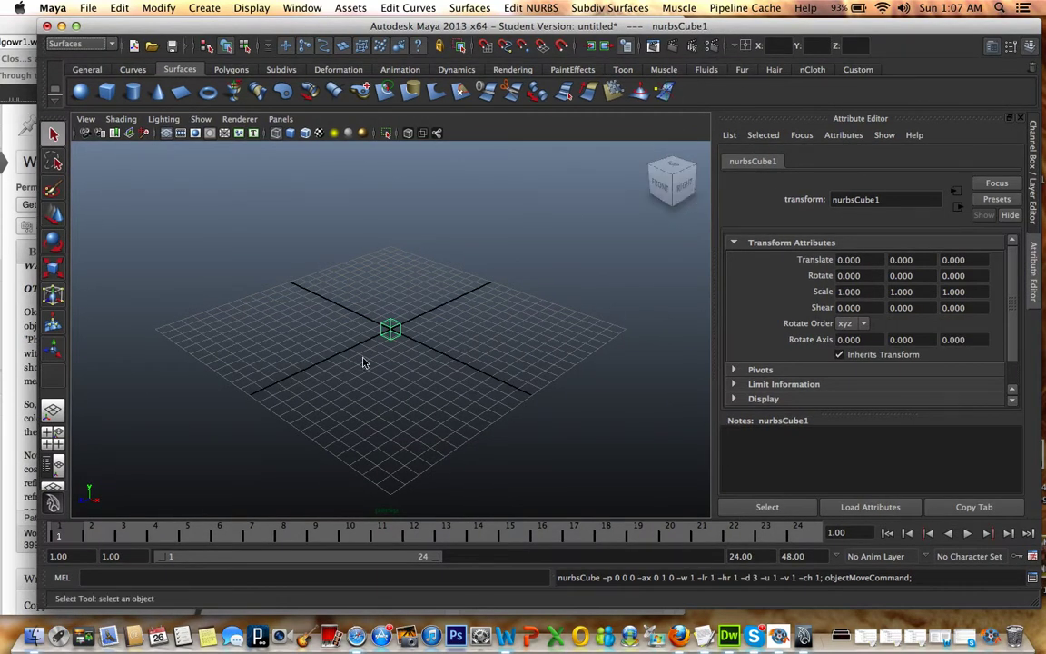
Select the faces of the NURBS cube and set the cube's width to 5 in its construction history
{"action": "left_click", "coordinate": [384, 326]}
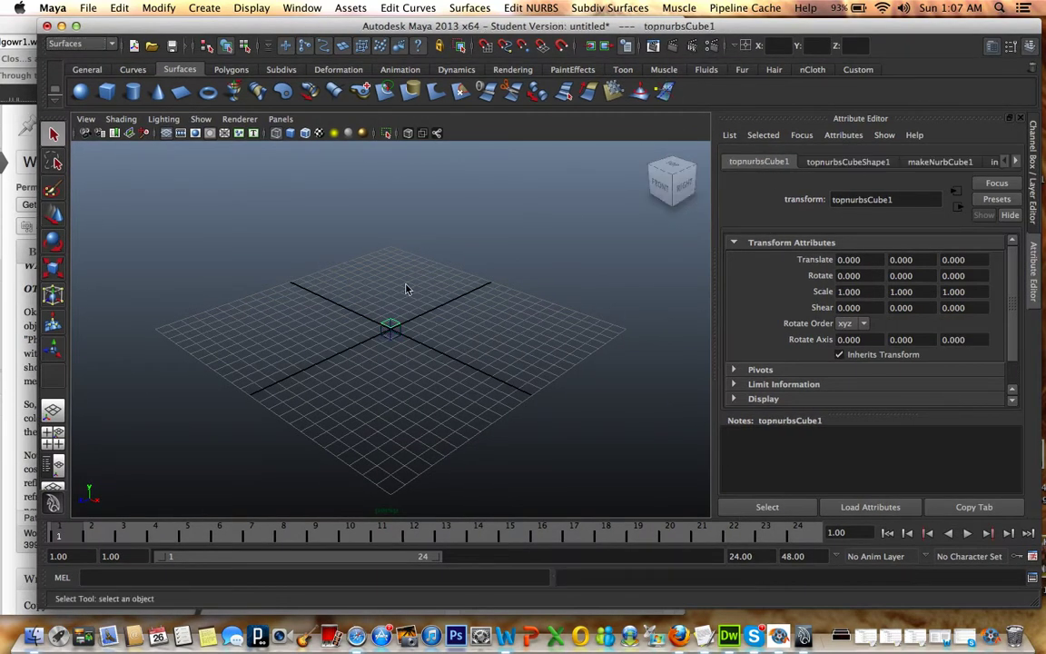
{"action": "left_click", "coordinate": [396, 337]}
{"action": "left_click", "coordinate": [387, 324]}
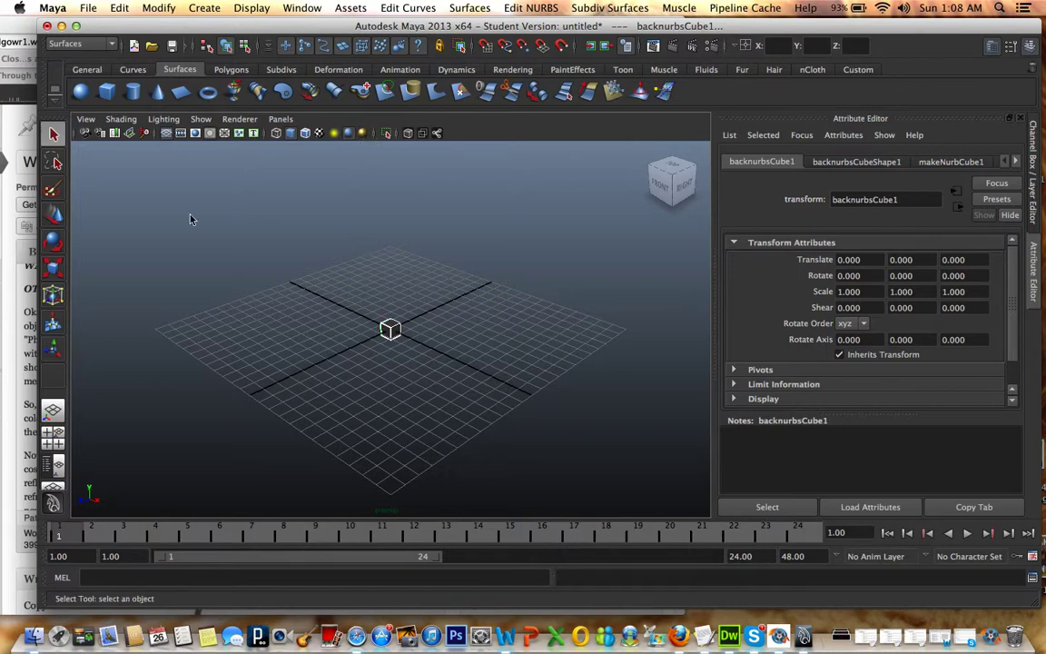
{"action": "left_click", "coordinate": [808, 162]}
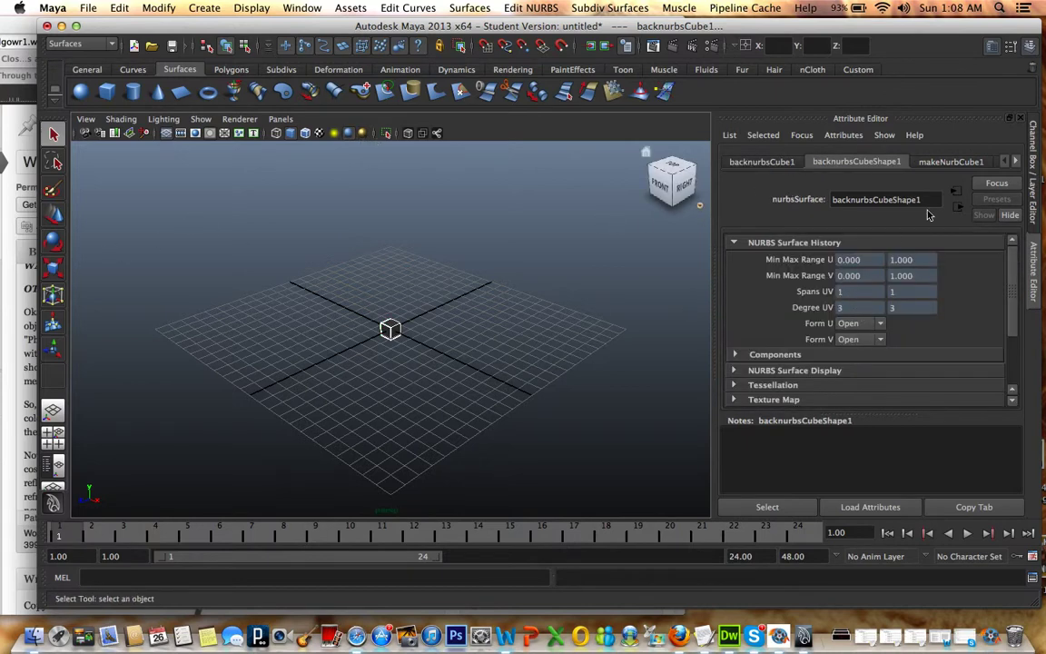
{"action": "left_click", "coordinate": [951, 162]}
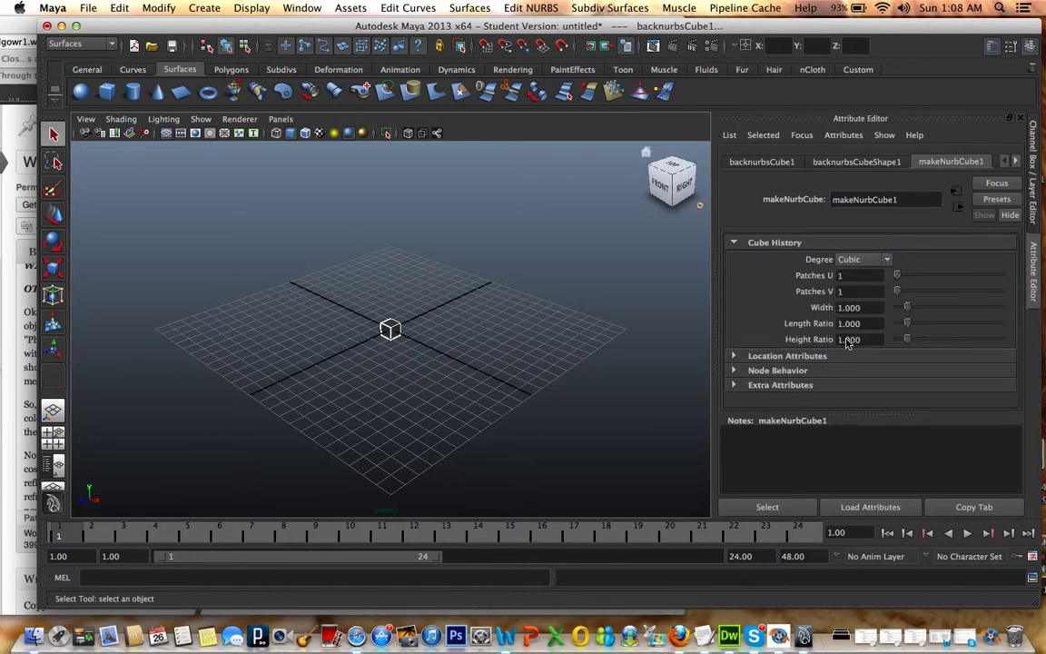
{"action": "left_click", "coordinate": [845, 309]}
{"action": "type", "text": "5"}
Try a length ratio of 5 and a height ratio of 5 on the NURBS cube
{"action": "left_click", "coordinate": [842, 324]}
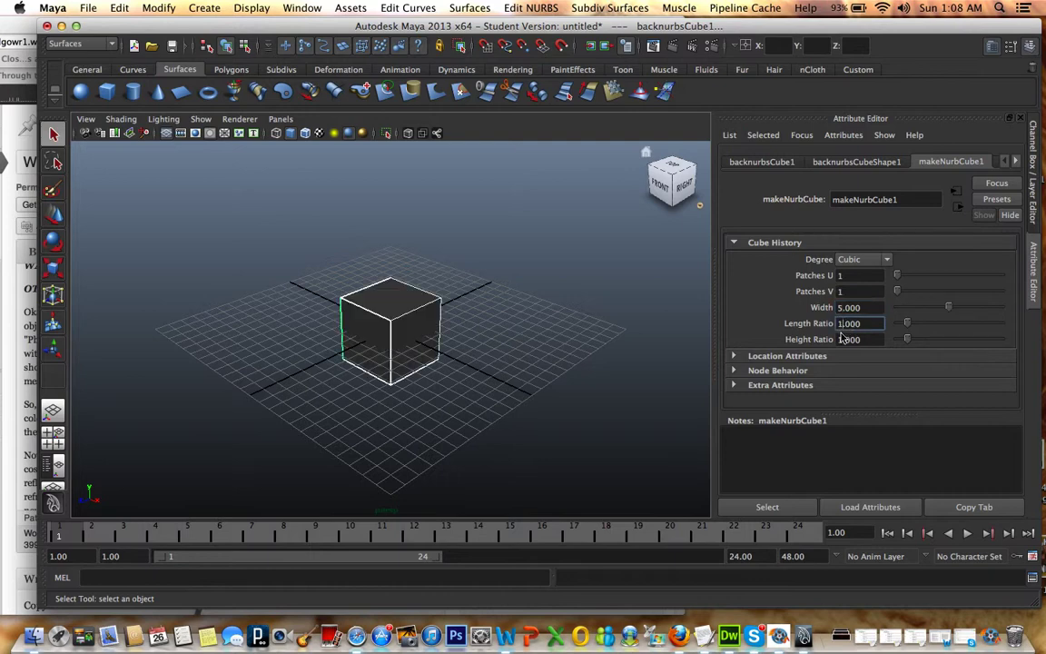
{"action": "type", "text": "5.000"}
{"action": "left_click", "coordinate": [841, 340]}
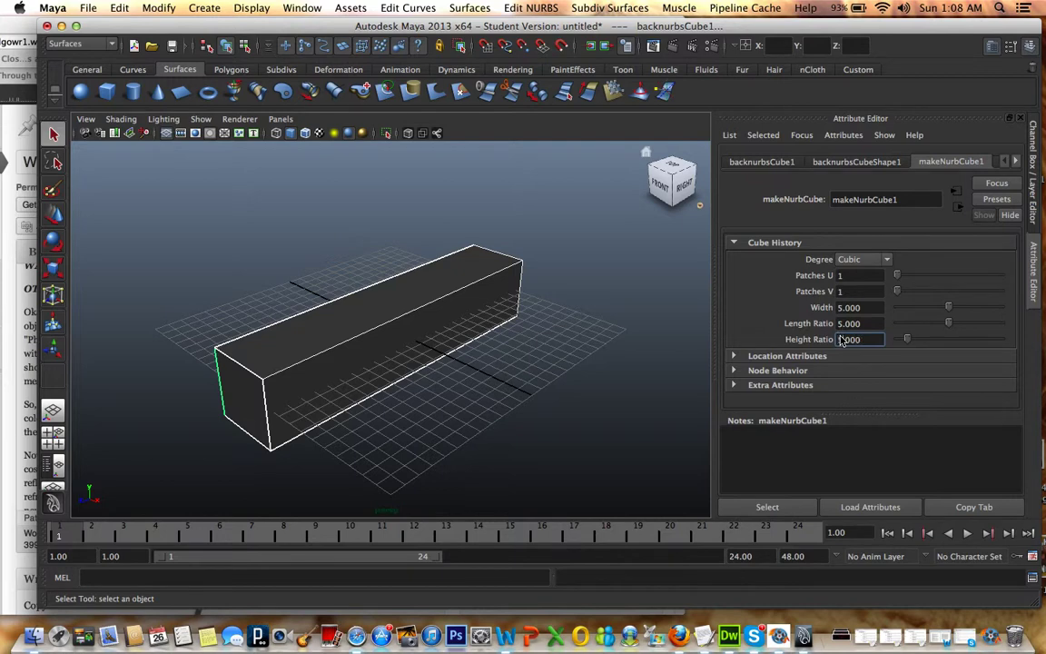
{"action": "type", "text": "5.000"}
{"action": "key", "text": "Return"}
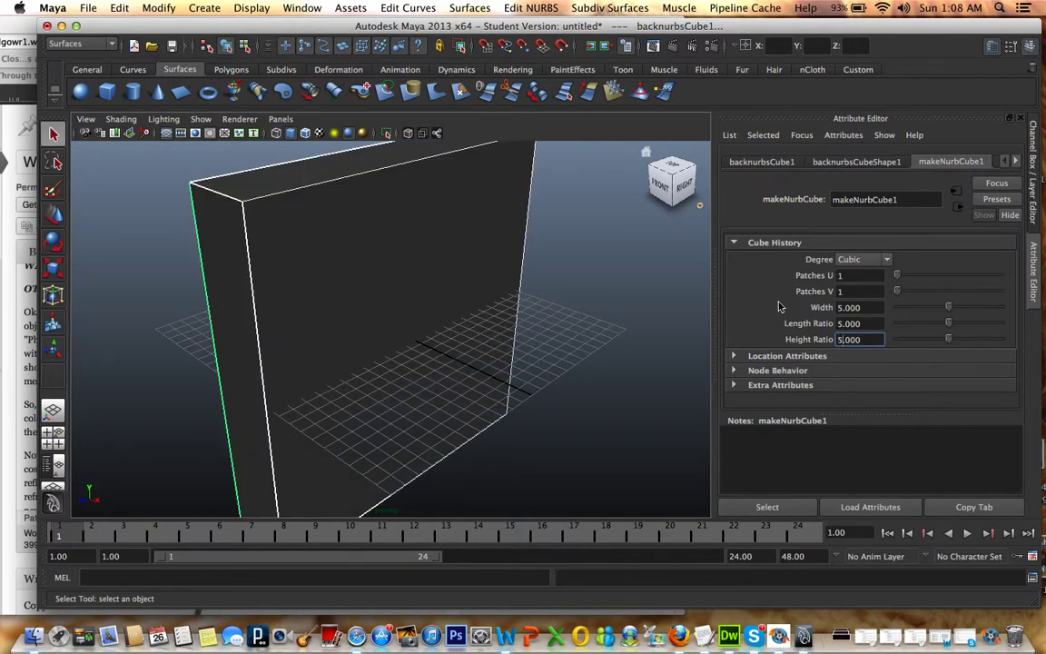
Restore the cube's height ratio and length ratio to 1
{"action": "type", "text": "1"}
{"action": "key", "text": "Return"}
{"action": "left_click", "coordinate": [846, 325]}
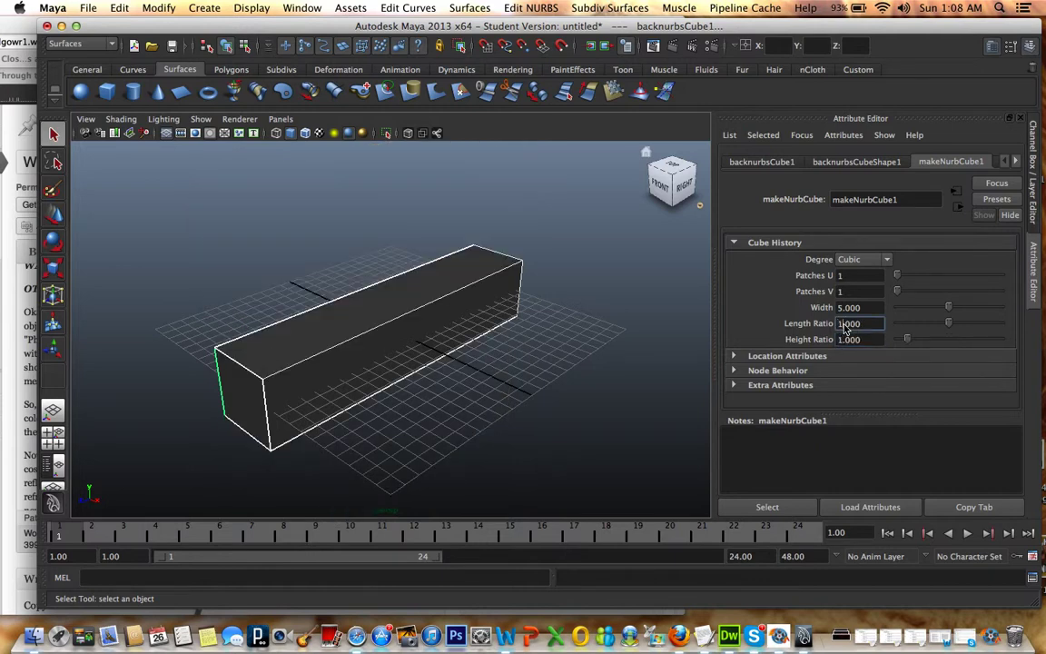
{"action": "type", "text": "1"}
{"action": "key", "text": "Return"}
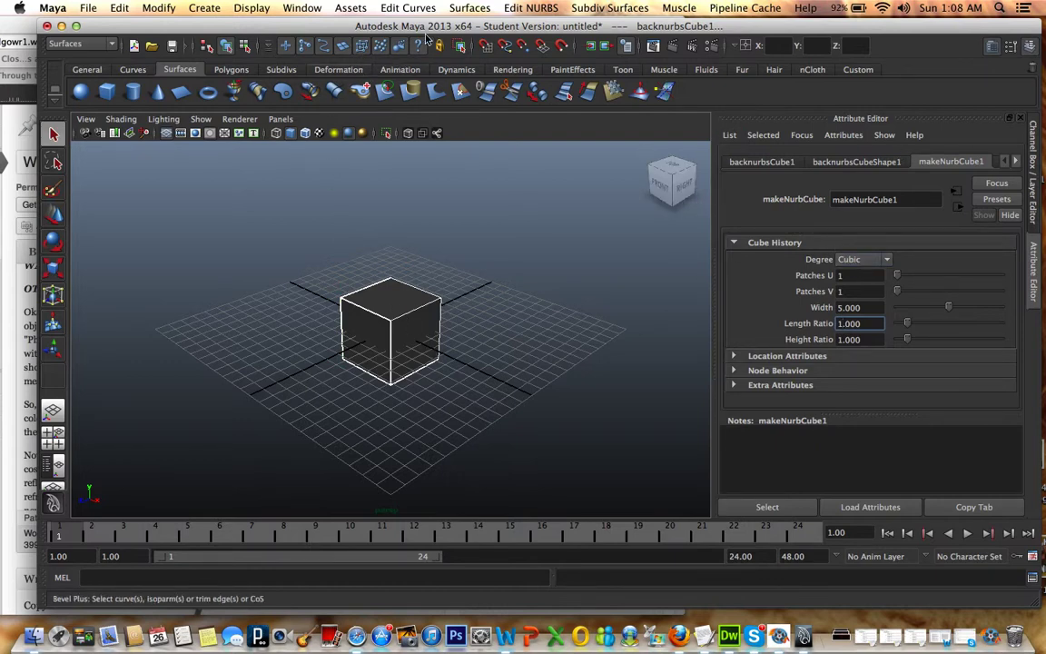
Assign a new Phong material to the selected cube
{"action": "left_click", "coordinate": [508, 69]}
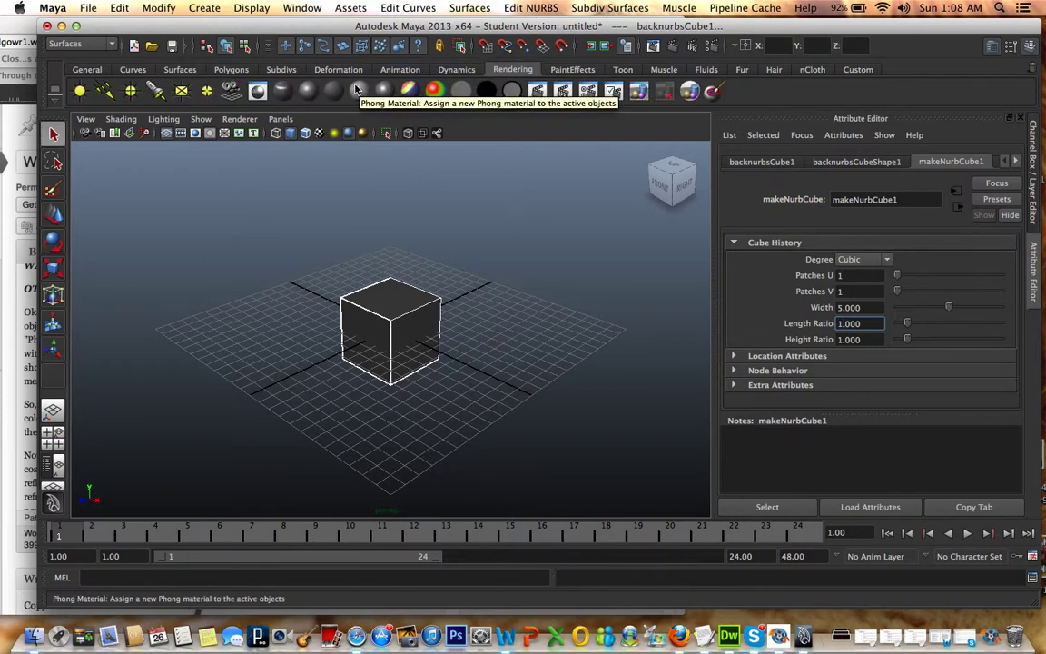
{"action": "left_click", "coordinate": [14, 193]}
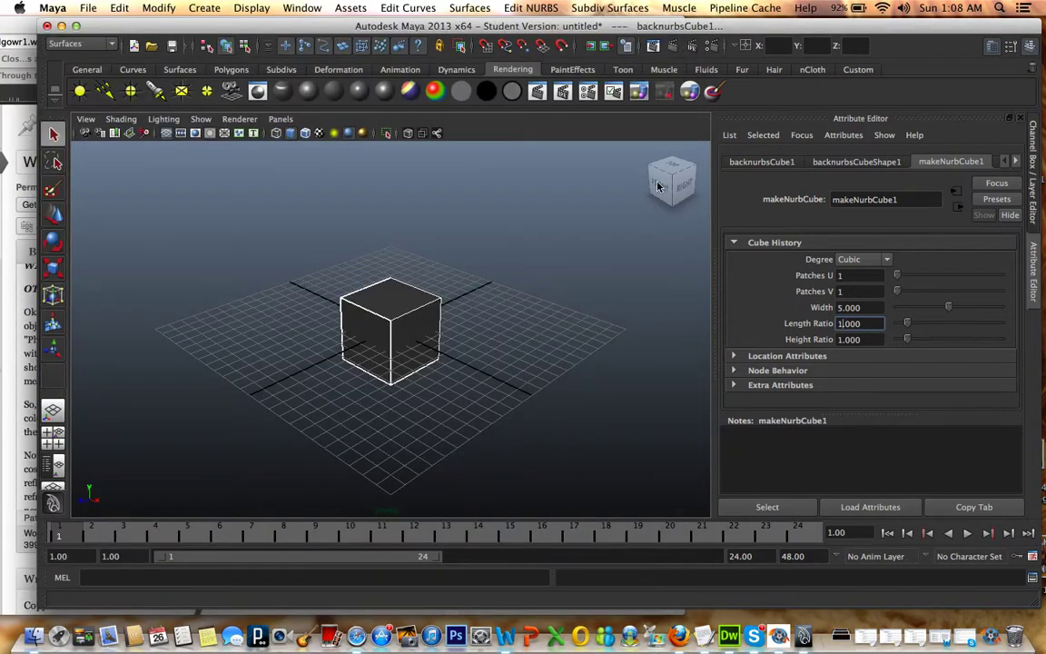
{"action": "left_click", "coordinate": [695, 173]}
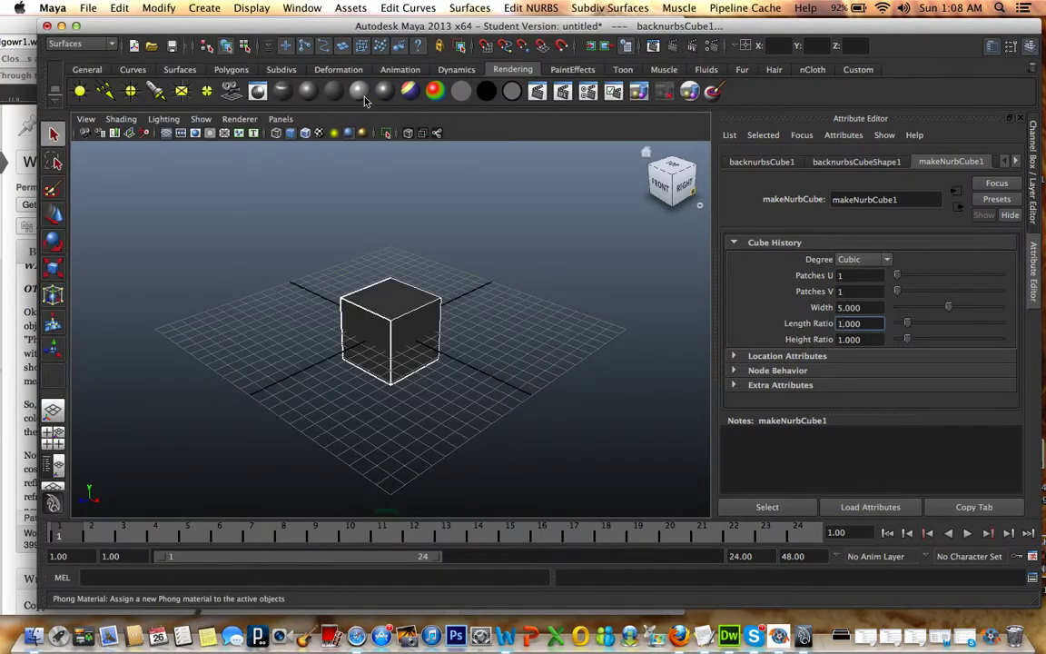
{"action": "left_click", "coordinate": [359, 92]}
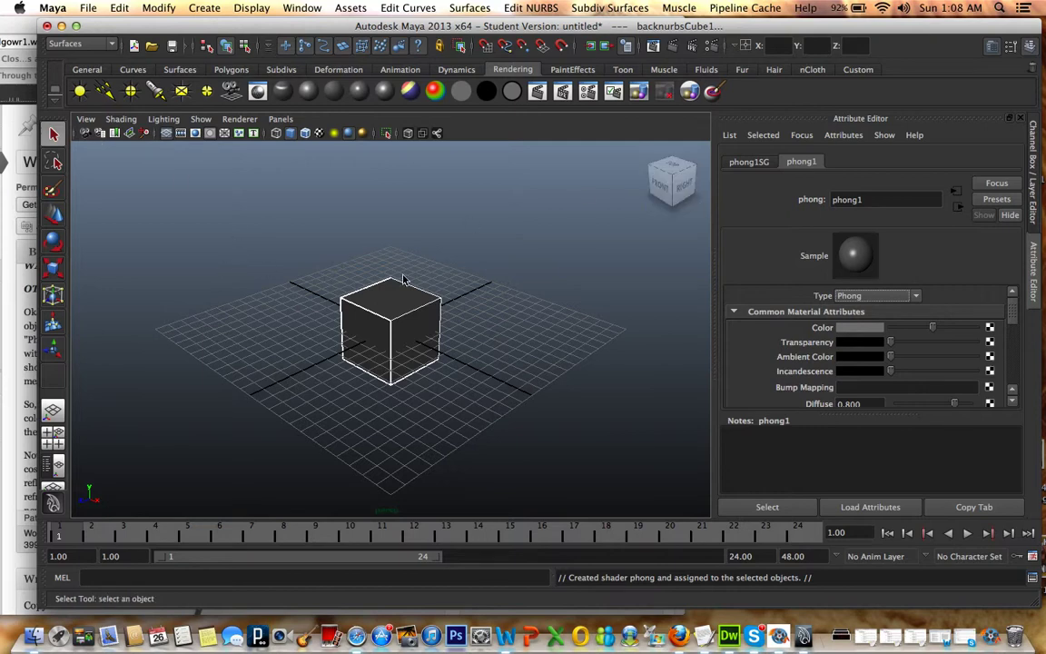
Assign a new Lambert material to the cube and change the material's type to Phong
{"action": "left_click", "coordinate": [452, 296]}
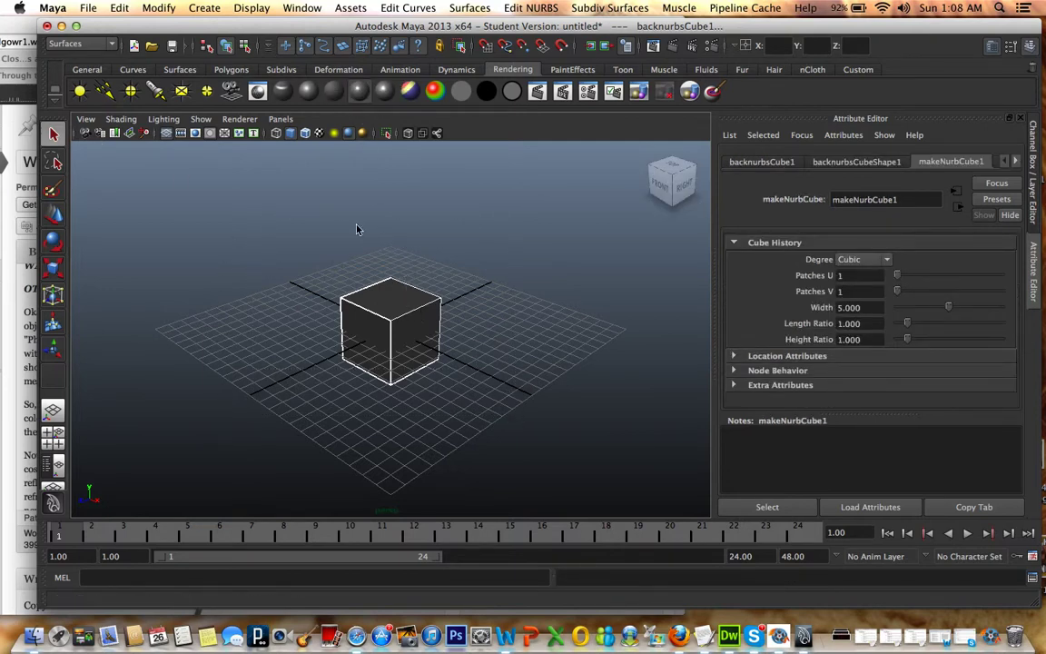
{"action": "left_click", "coordinate": [325, 94]}
{"action": "left_click", "coordinate": [338, 69]}
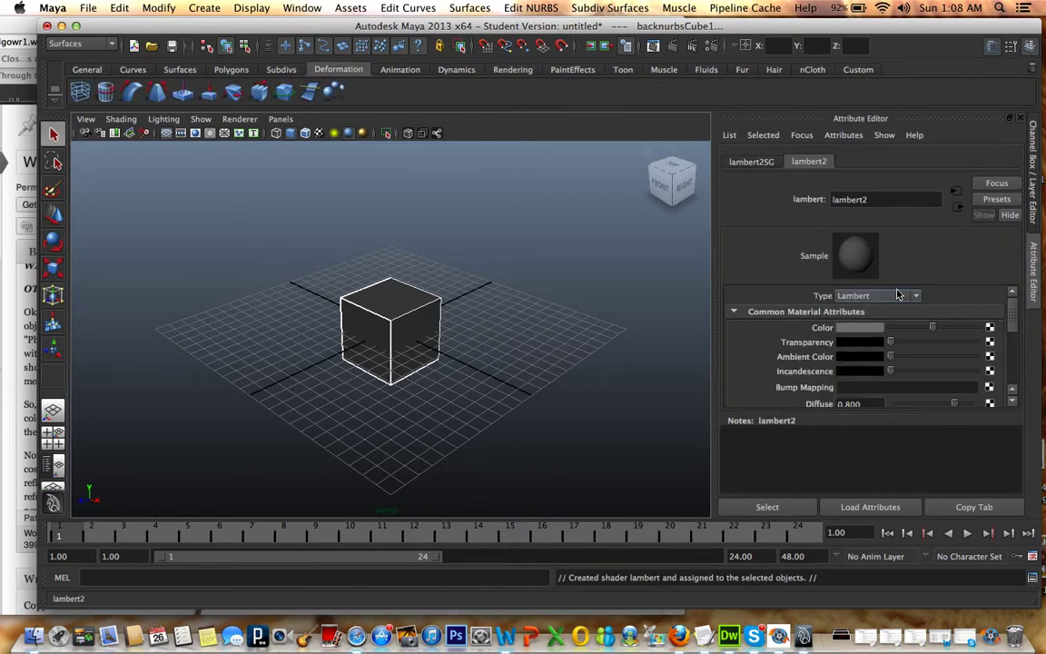
{"action": "left_click", "coordinate": [879, 296]}
{"action": "left_click", "coordinate": [897, 370]}
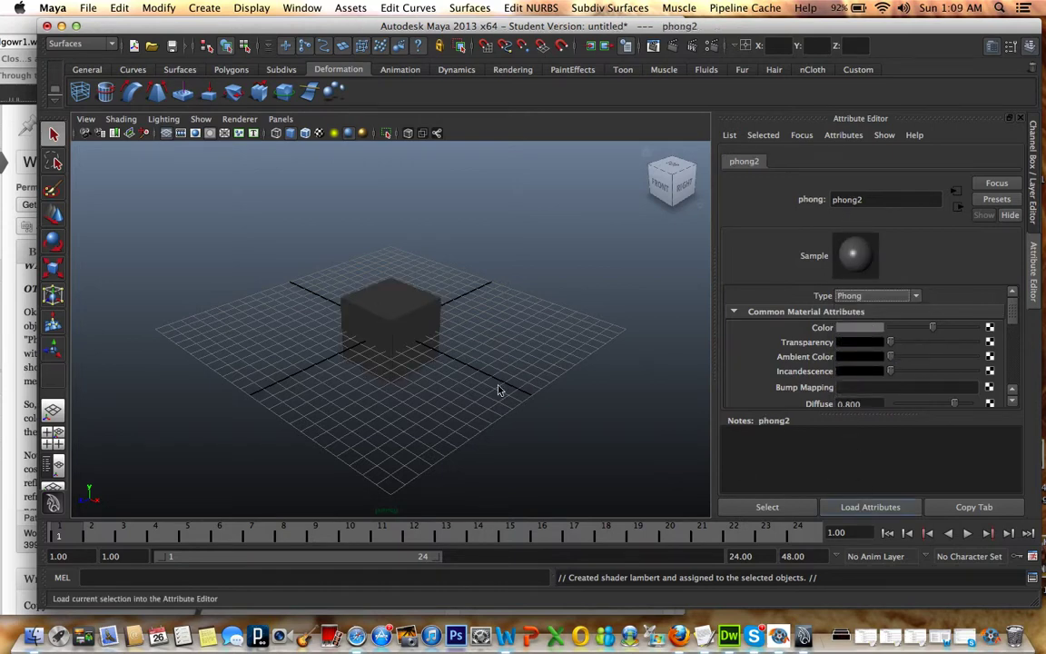
Consult the glass instructions in the blog post and raise the Phong material's transparency to full white
{"action": "left_click", "coordinate": [4, 216]}
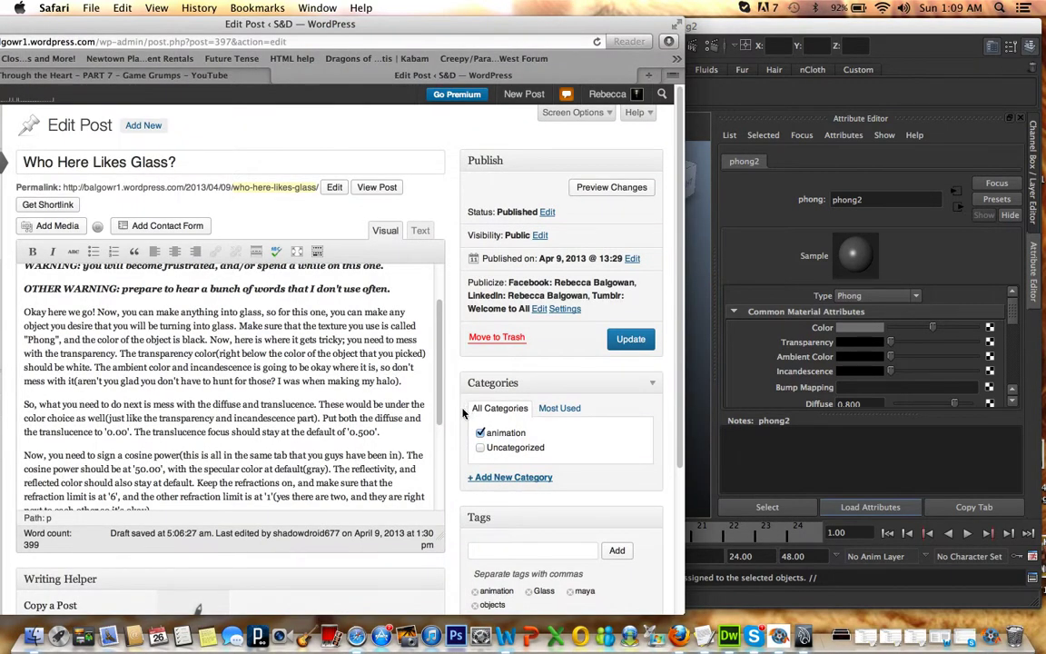
{"action": "left_click", "coordinate": [736, 279]}
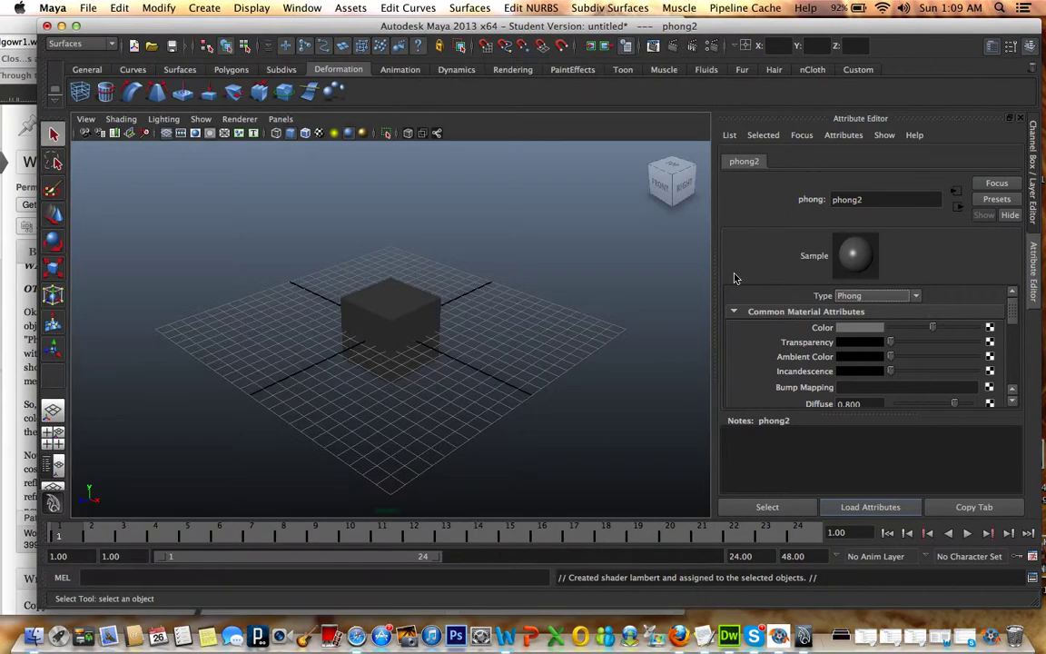
{"action": "left_click_drag", "start_coordinate": [889, 342], "coordinate": [1042, 329]}
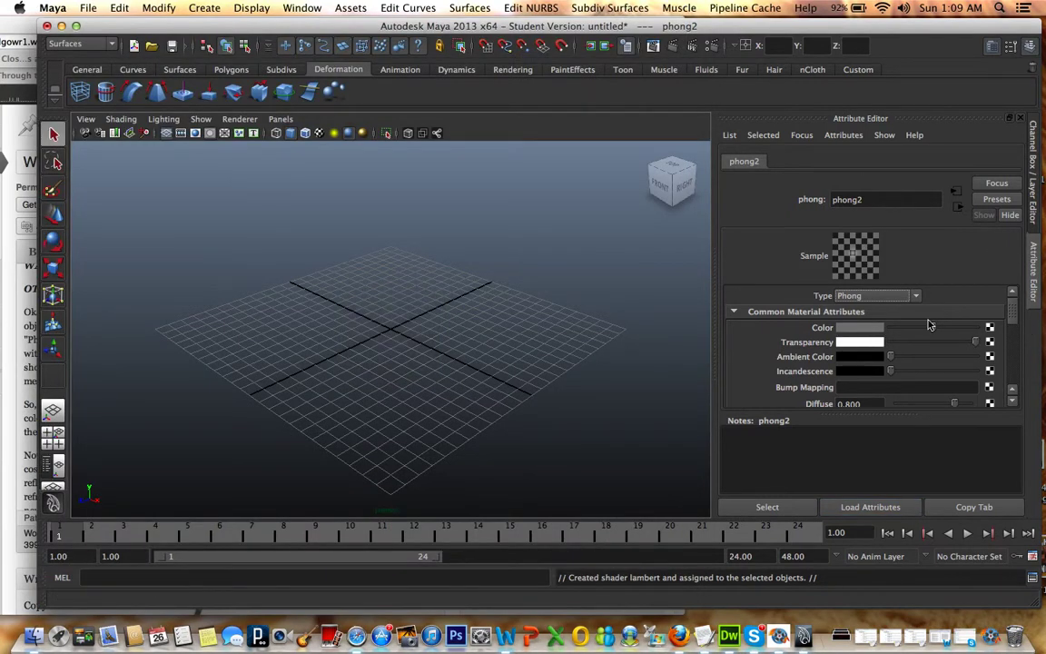
Set the Phong material's color to black and consult the blog post for the next glass settings
{"action": "left_click_drag", "start_coordinate": [935, 328], "coordinate": [890, 328]}
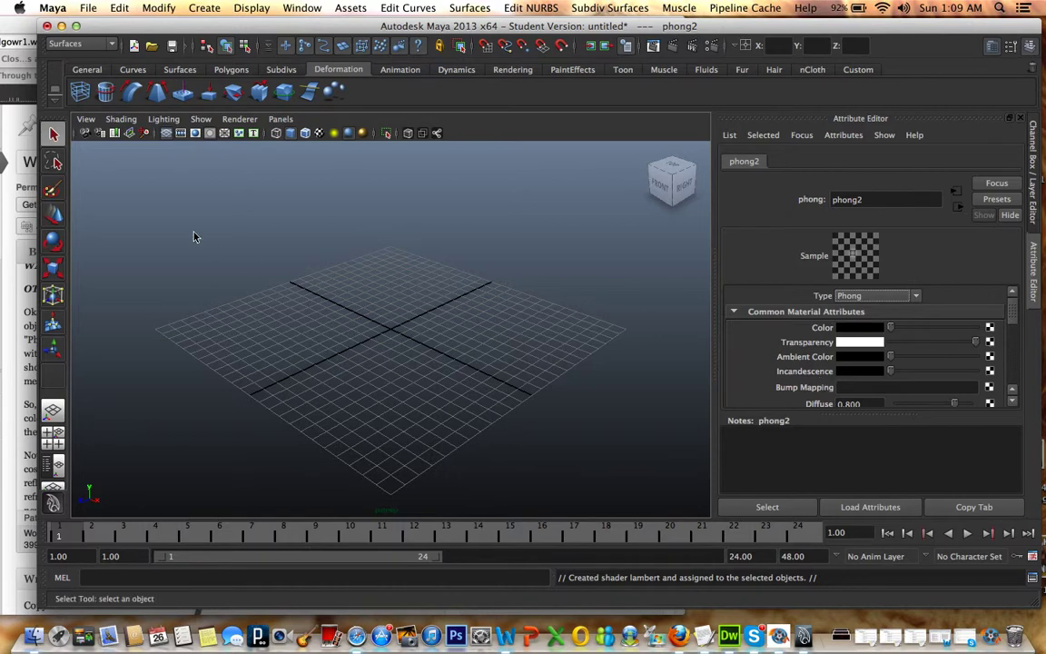
{"action": "left_click", "coordinate": [16, 241]}
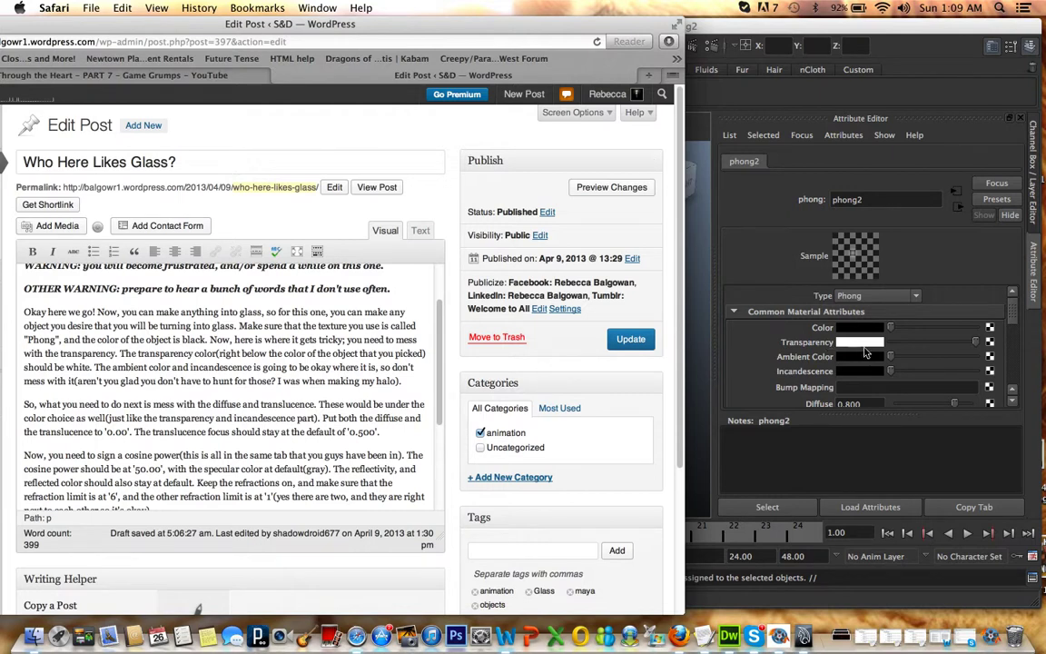
Check the blog post's diffuse and translucence values and set the Phong material's translucence depth to 0
{"action": "left_click", "coordinate": [915, 283]}
{"action": "scroll", "coordinate": [1016, 329], "scroll_direction": "down", "scroll_amount": 3}
{"action": "scroll", "coordinate": [1016, 328], "scroll_direction": "down", "scroll_amount": 2}
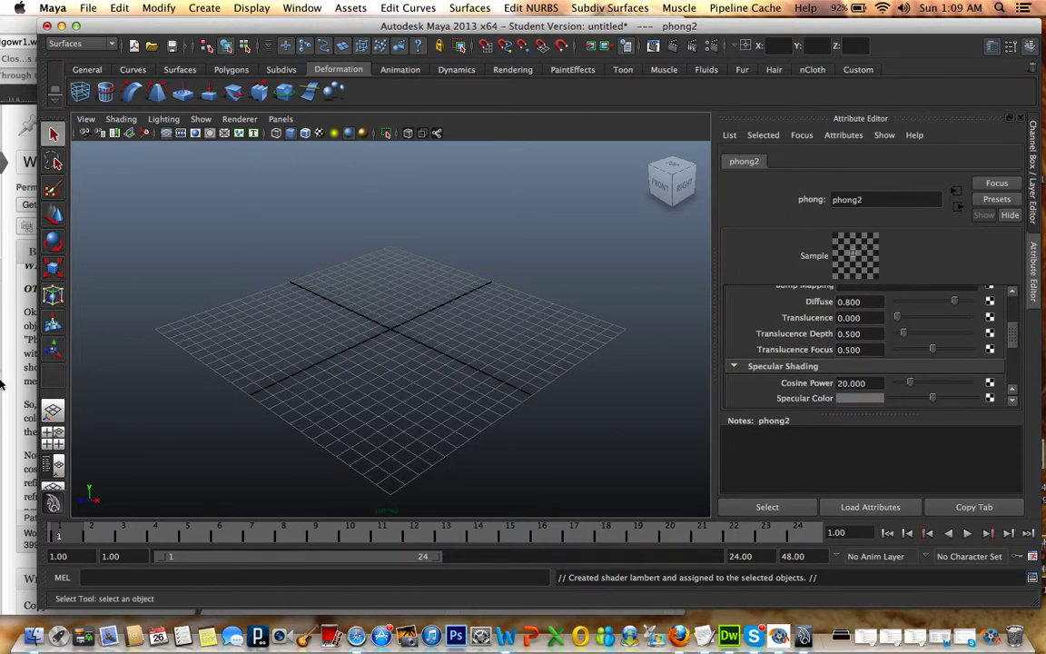
{"action": "left_click", "coordinate": [17, 363]}
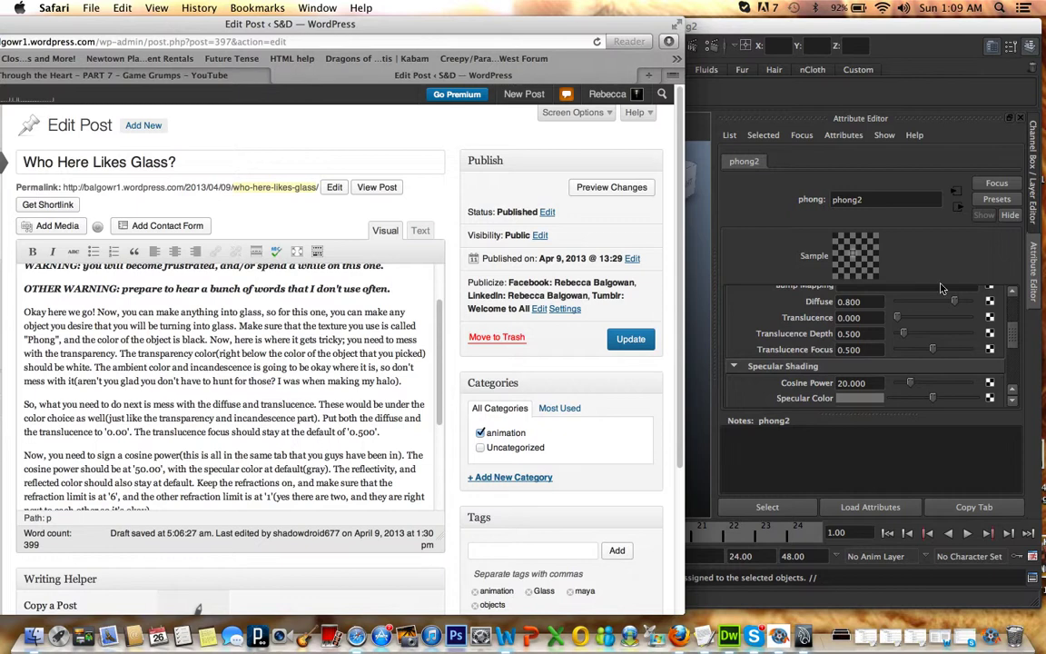
{"action": "left_click", "coordinate": [780, 289]}
{"action": "key", "text": "Tab"}
{"action": "type", "text": "0"}
{"action": "key", "text": "Tab"}
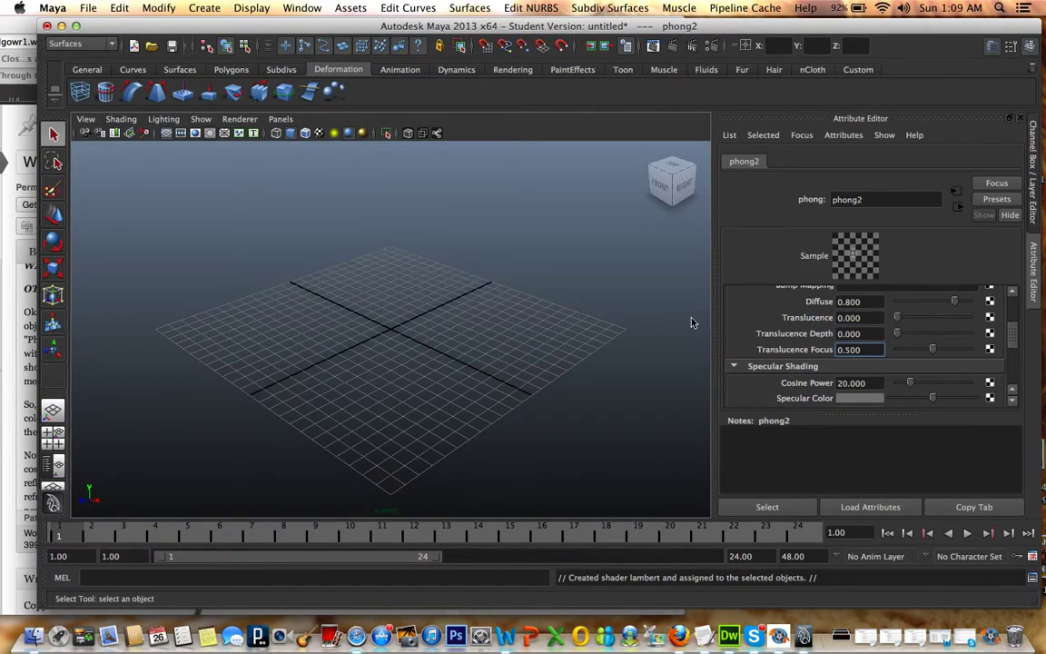
Read the specular instructions in the blog post and set the Phong material's cosine power to 50
{"action": "left_click", "coordinate": [16, 395]}
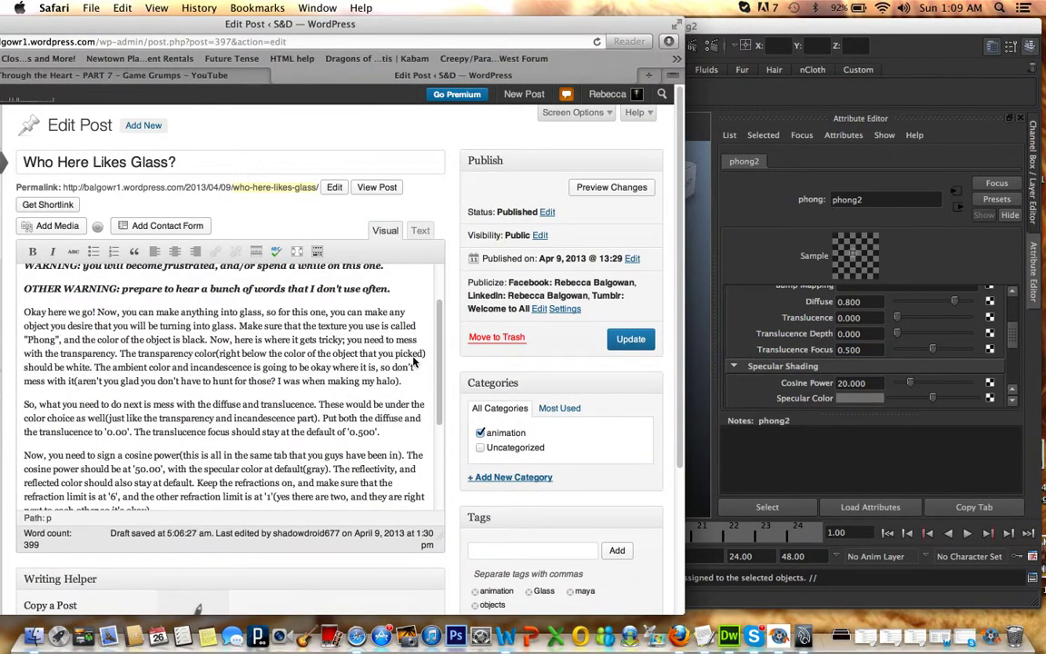
{"action": "left_click_drag", "start_coordinate": [443, 351], "coordinate": [442, 379]}
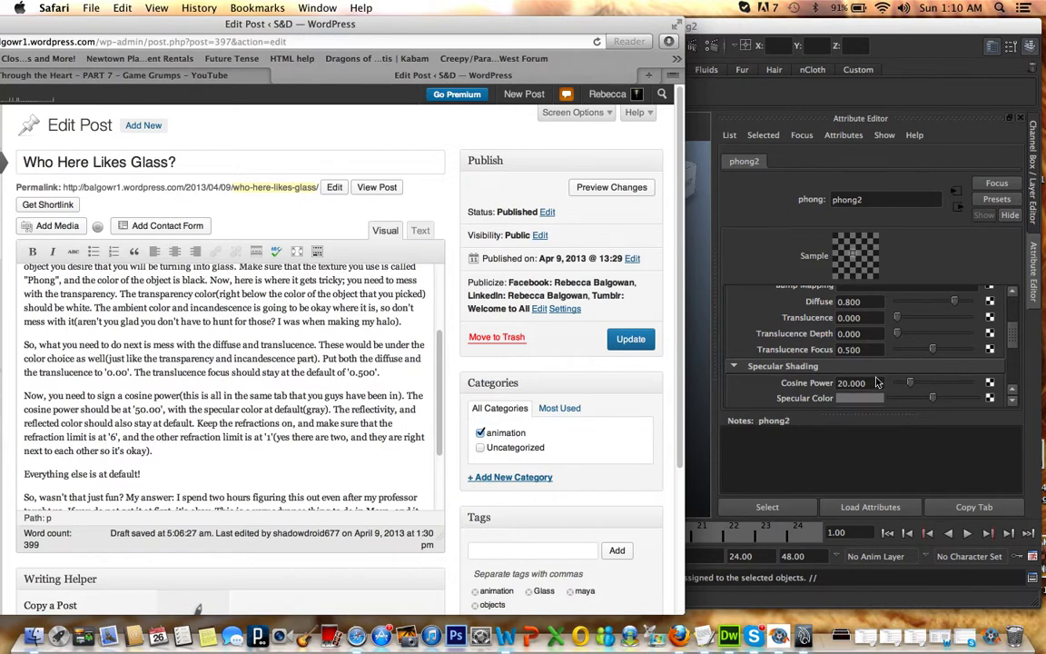
{"action": "left_click", "coordinate": [846, 383]}
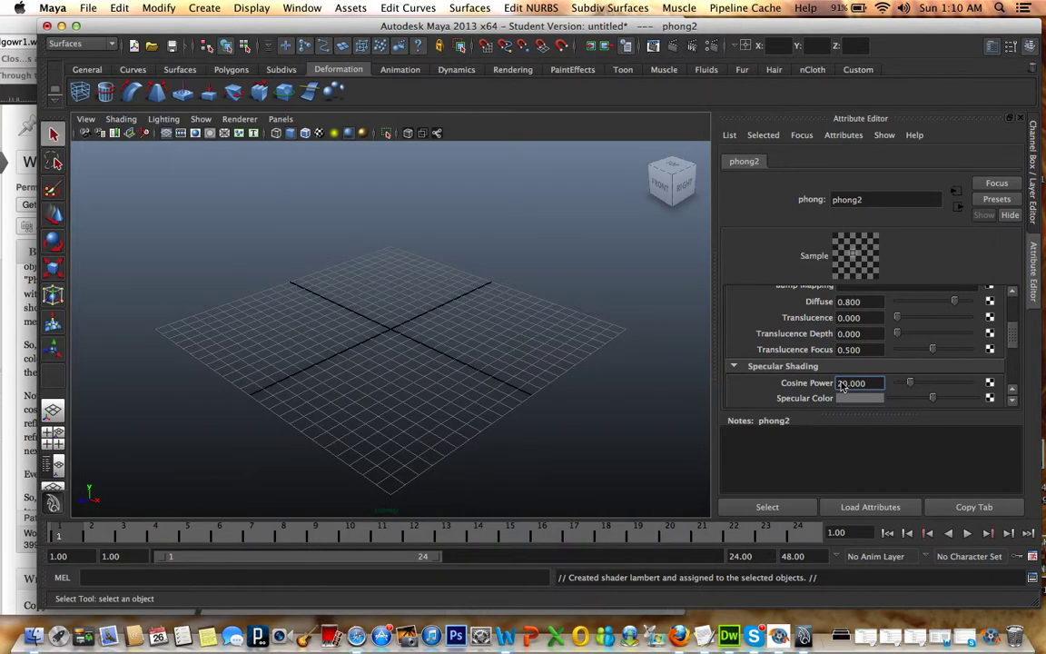
{"action": "type", "text": "50"}
{"action": "key", "text": "Return"}
Look through the material's Special Effects and Matte Opacity settings and expand its Raytrace Options to find the refraction attributes
{"action": "left_click", "coordinate": [7, 387]}
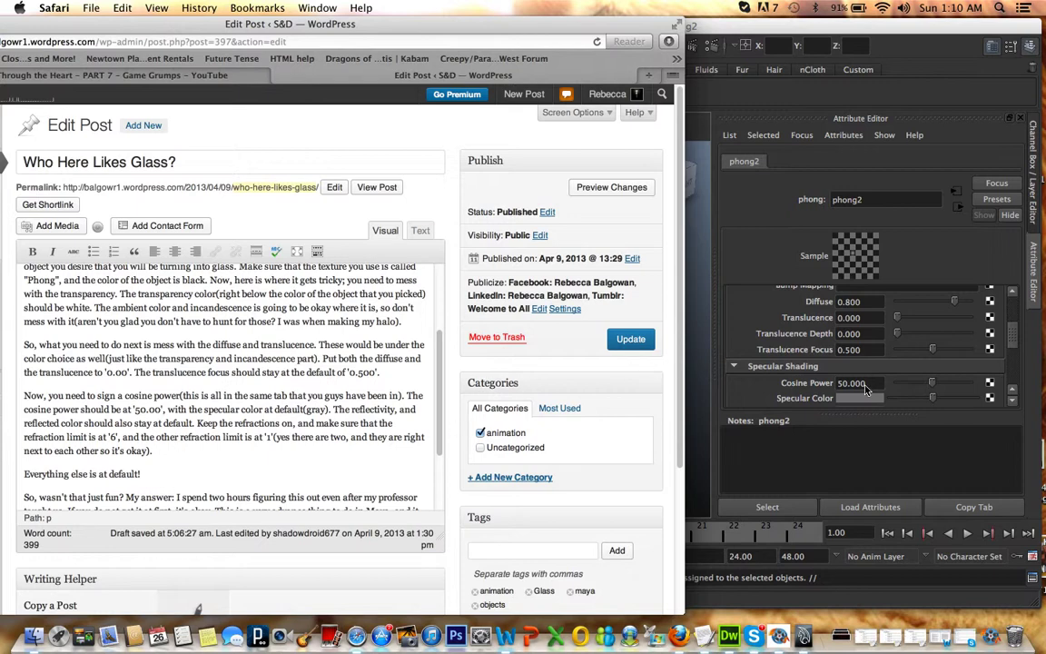
{"action": "left_click", "coordinate": [778, 347]}
{"action": "left_click_drag", "start_coordinate": [1014, 345], "coordinate": [1013, 364]}
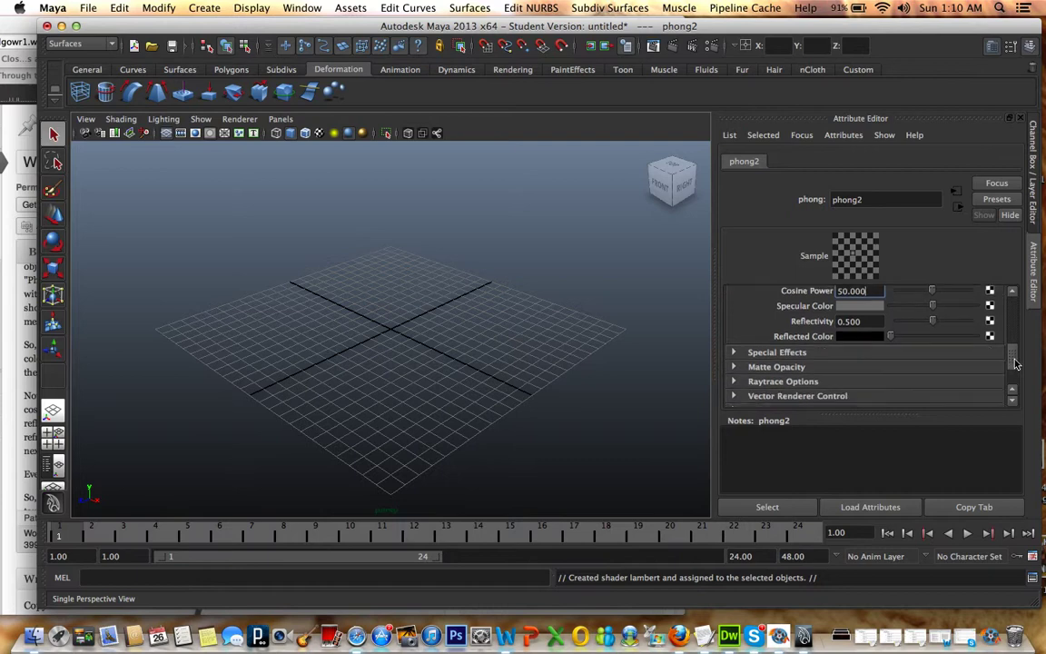
{"action": "left_click", "coordinate": [734, 350]}
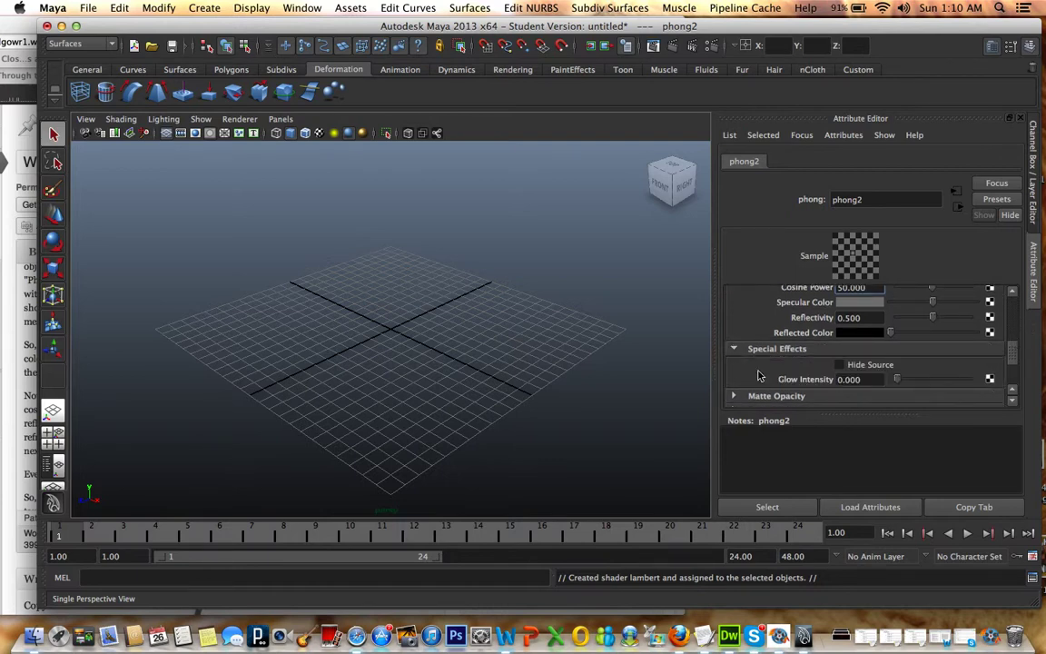
{"action": "left_click", "coordinate": [735, 351]}
{"action": "left_click", "coordinate": [734, 363]}
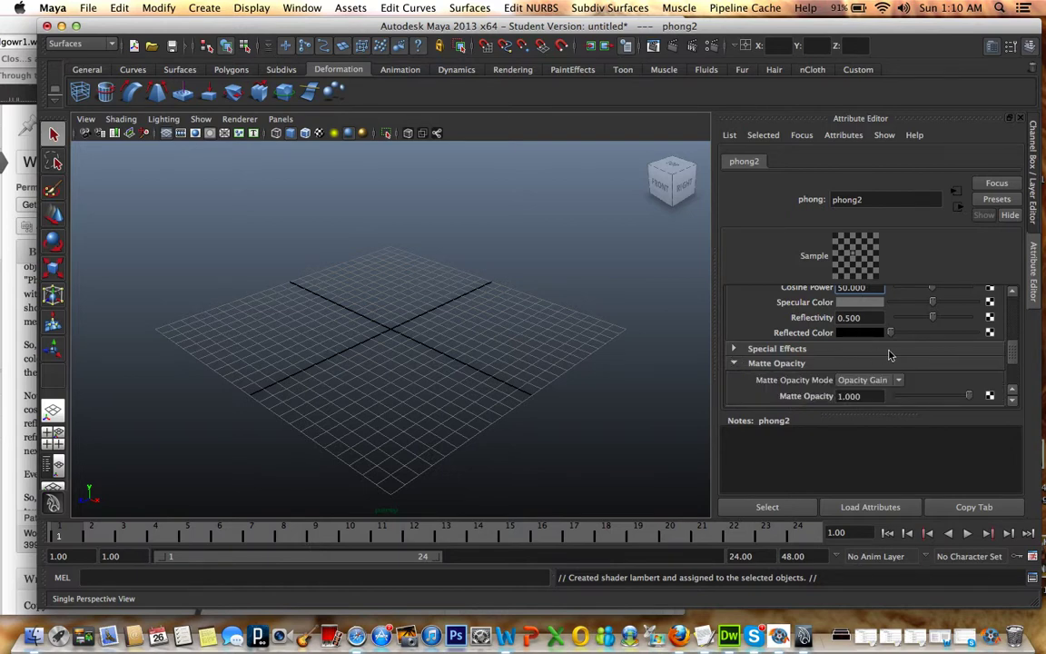
{"action": "left_click", "coordinate": [736, 364]}
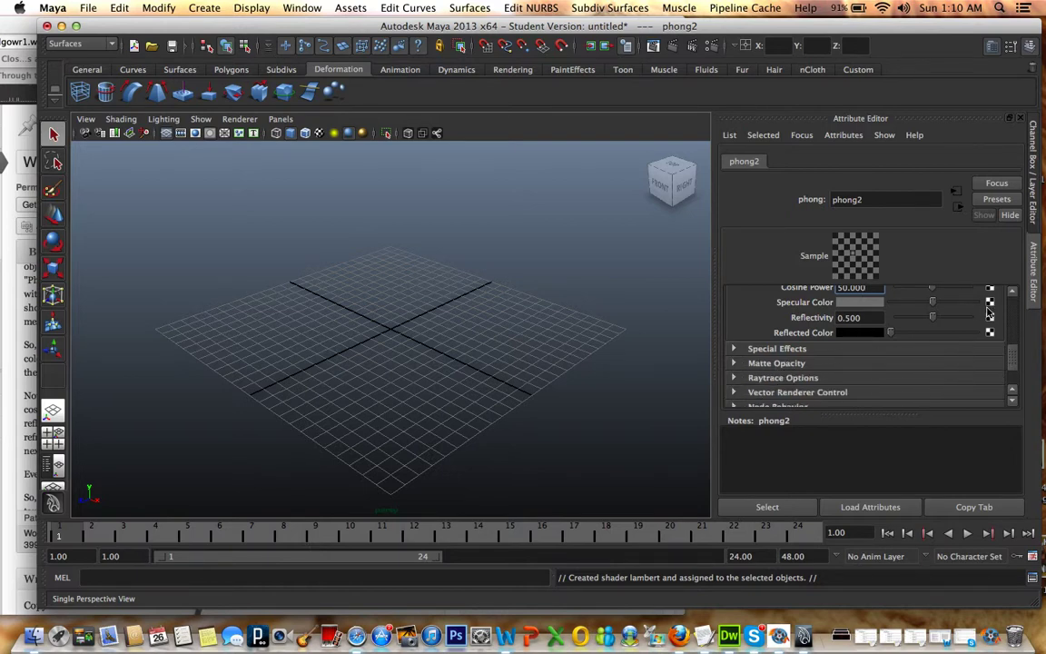
{"action": "left_click_drag", "start_coordinate": [1015, 360], "coordinate": [1015, 379]}
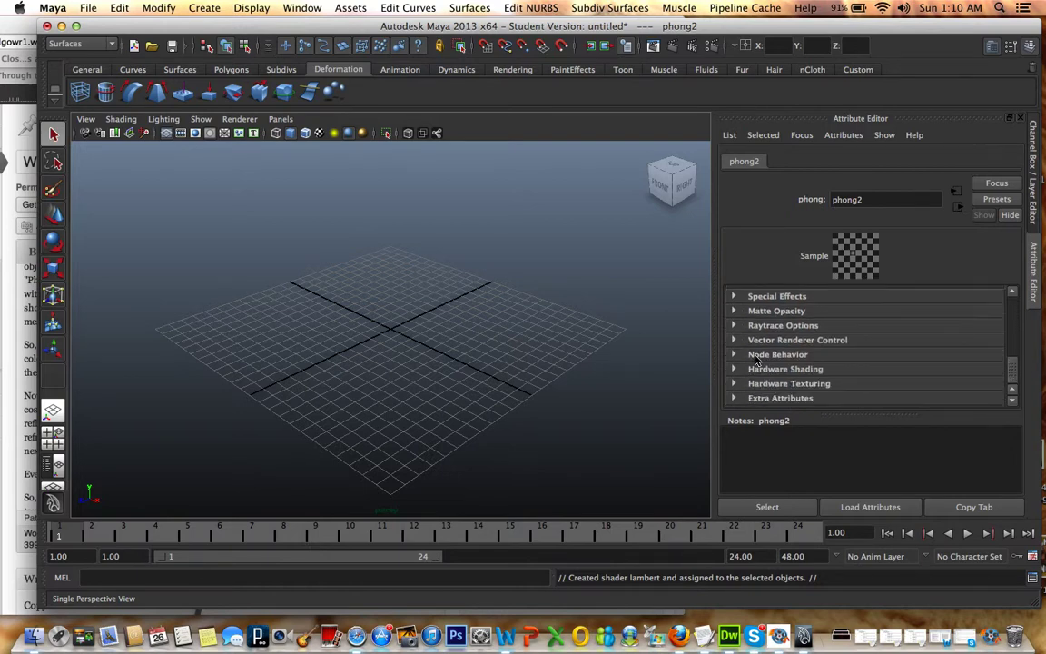
{"action": "left_click", "coordinate": [733, 326]}
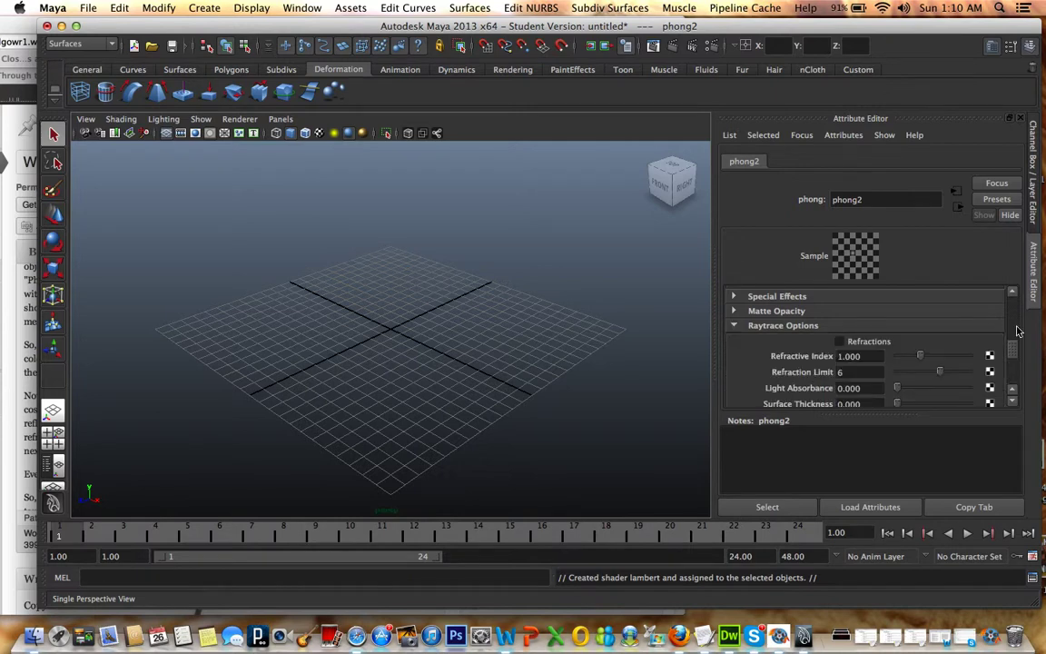
Compare the material's refraction index and limit with the blog post and read the post to its end
{"action": "left_click", "coordinate": [4, 302]}
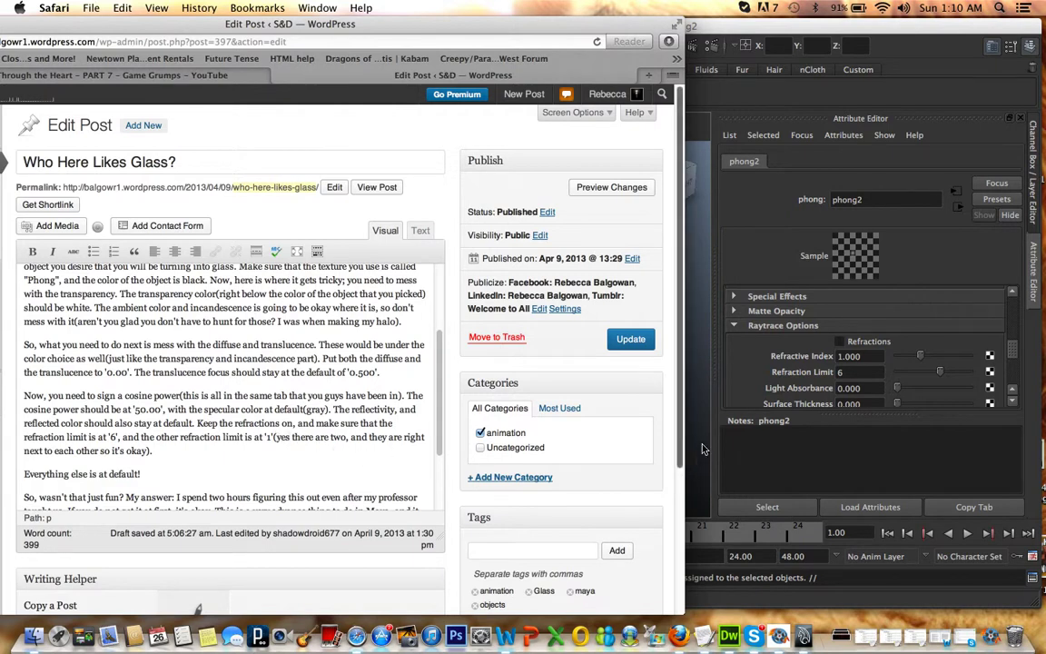
{"action": "left_click_drag", "start_coordinate": [1016, 353], "coordinate": [1016, 359]}
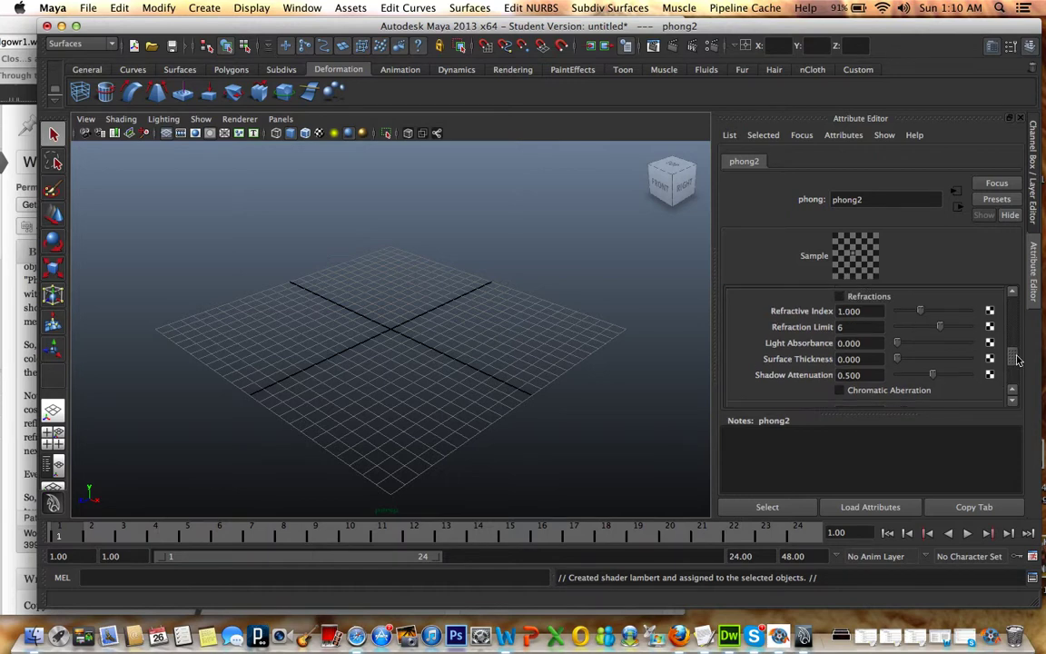
{"action": "left_click", "coordinate": [2, 364]}
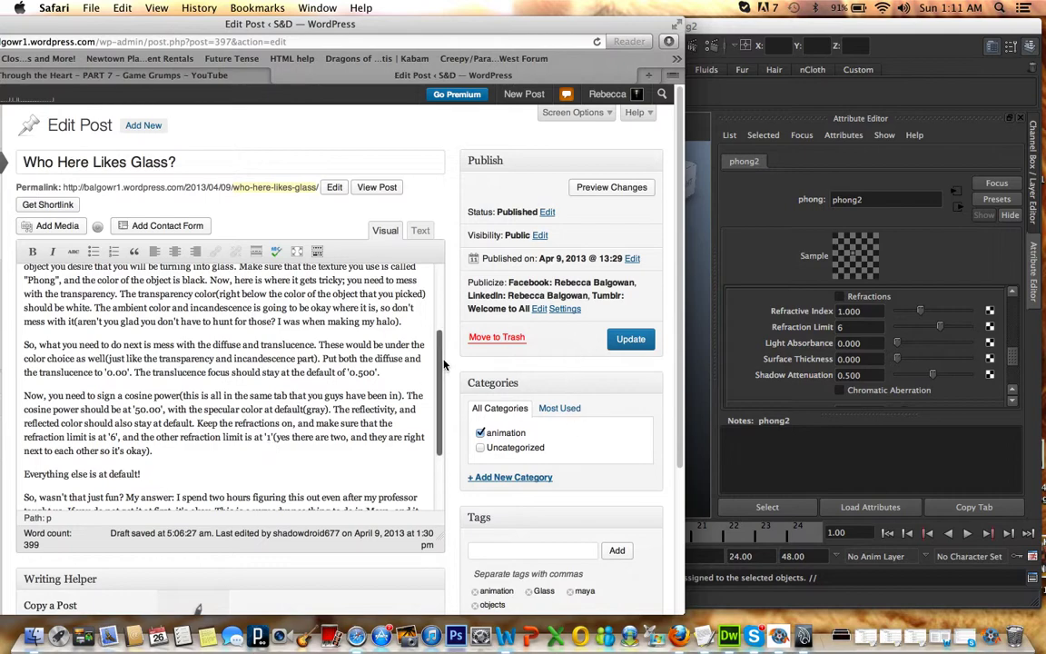
{"action": "scroll", "coordinate": [436, 409], "scroll_direction": "down", "scroll_amount": 5}
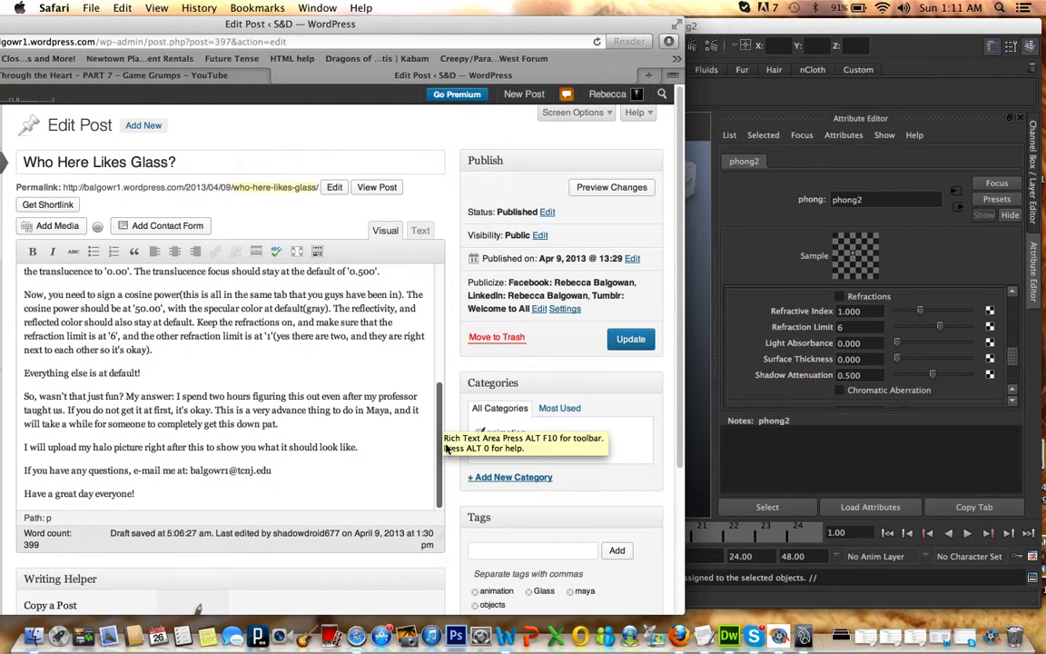
{"action": "left_click", "coordinate": [863, 429]}
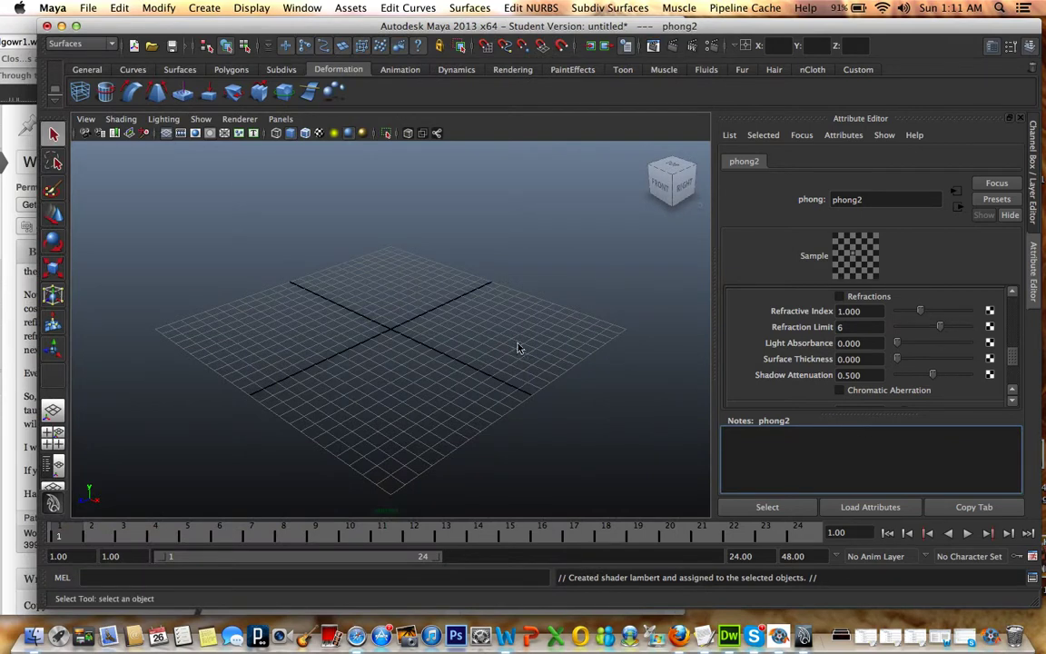
Select all faces of the NURBS cube at the center of the grid
{"action": "left_click_drag", "start_coordinate": [404, 325], "coordinate": [390, 338]}
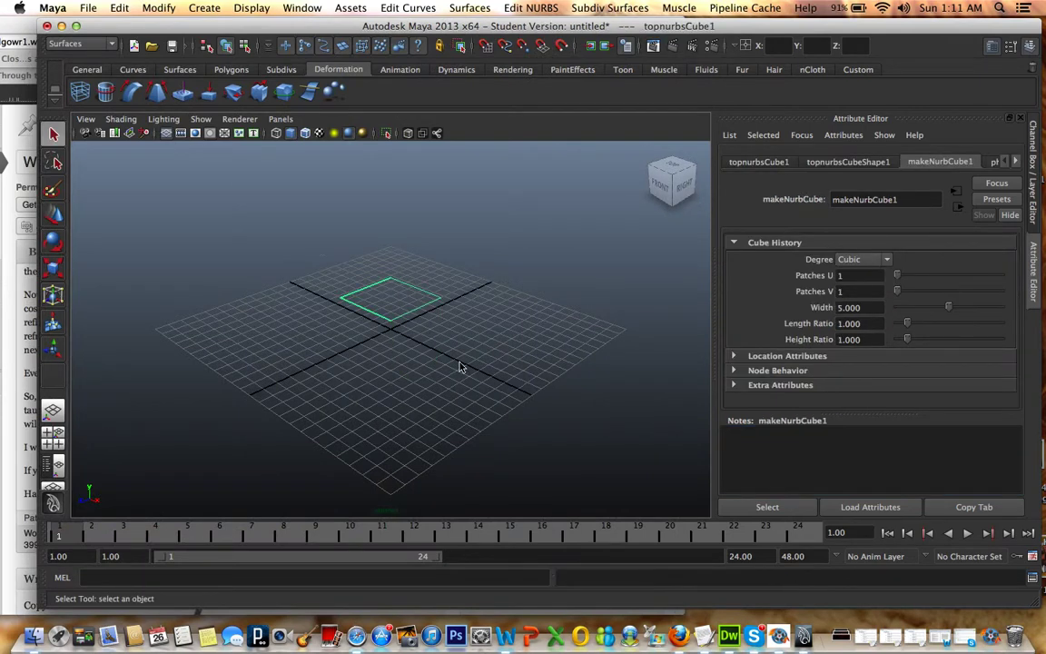
{"action": "left_click_drag", "start_coordinate": [459, 366], "coordinate": [514, 466]}
{"action": "key", "text": "Delete"}
{"action": "left_click_drag", "start_coordinate": [305, 263], "coordinate": [495, 420]}
{"action": "key", "text": "z"}
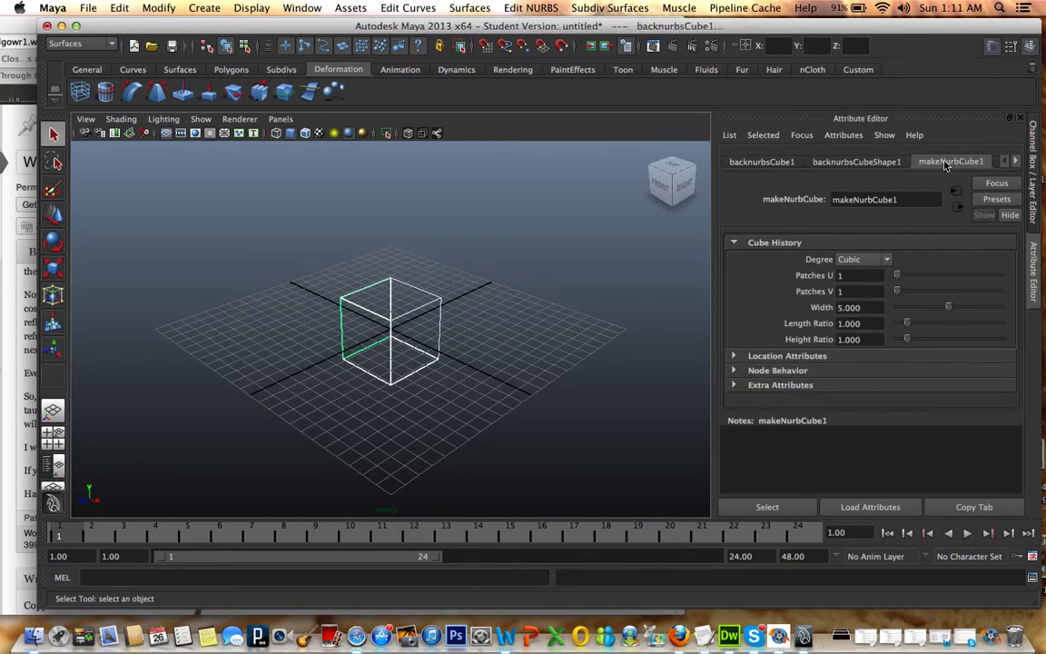
Return to the selected cube's phong2 material and change its color to a dark red
{"action": "left_click", "coordinate": [1016, 160]}
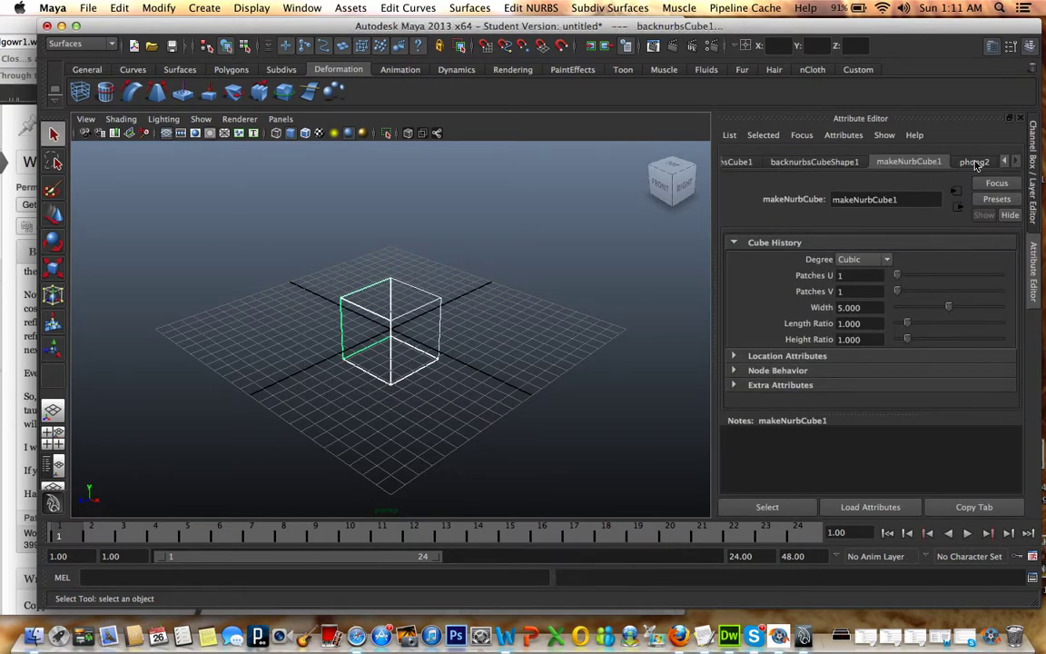
{"action": "left_click", "coordinate": [974, 161]}
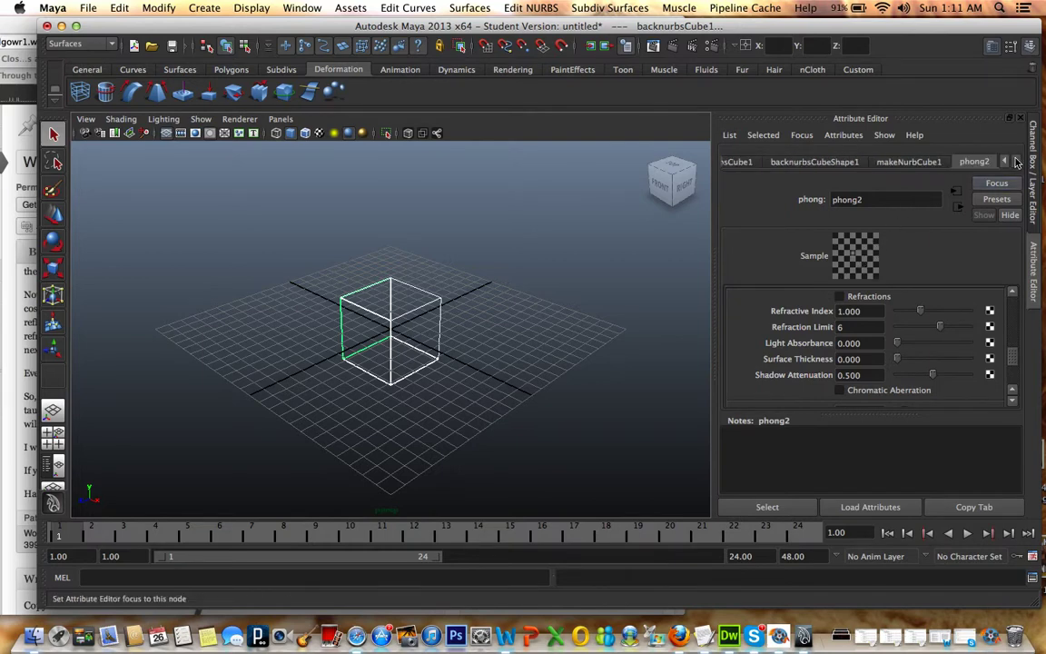
{"action": "left_click", "coordinate": [908, 162]}
{"action": "left_click", "coordinate": [974, 162]}
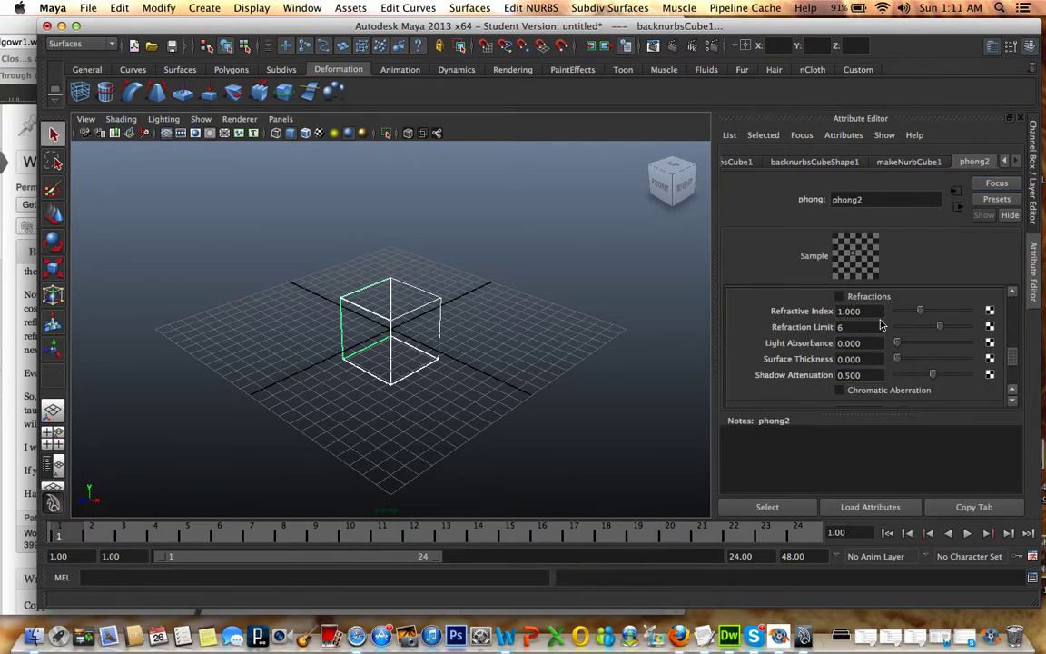
{"action": "scroll", "coordinate": [912, 318], "scroll_direction": "up", "scroll_amount": 5}
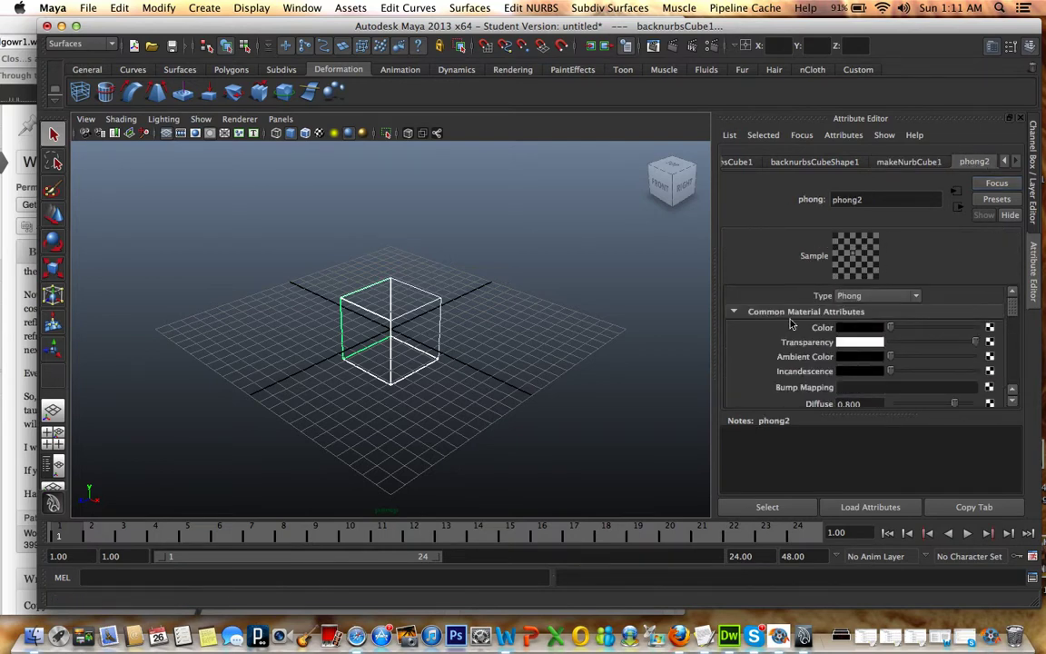
{"action": "left_click", "coordinate": [857, 328]}
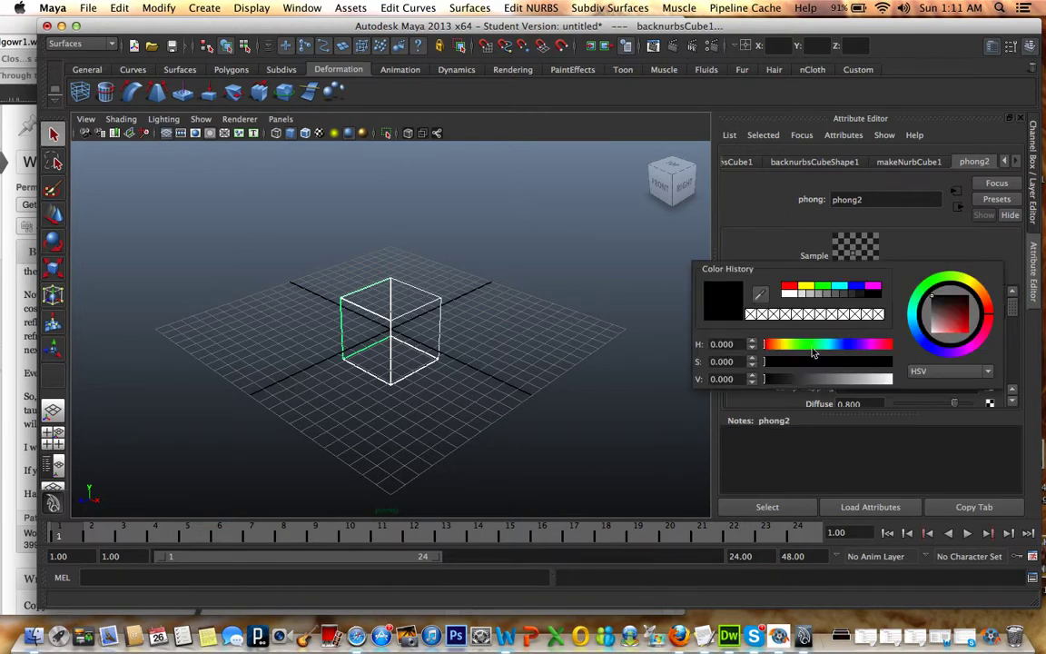
{"action": "mouse_move", "coordinate": [950, 315]}
{"action": "left_mouse_down"}
{"action": "mouse_move", "coordinate": [979, 342]}
{"action": "mouse_move", "coordinate": [964, 328]}
{"action": "left_mouse_up"}
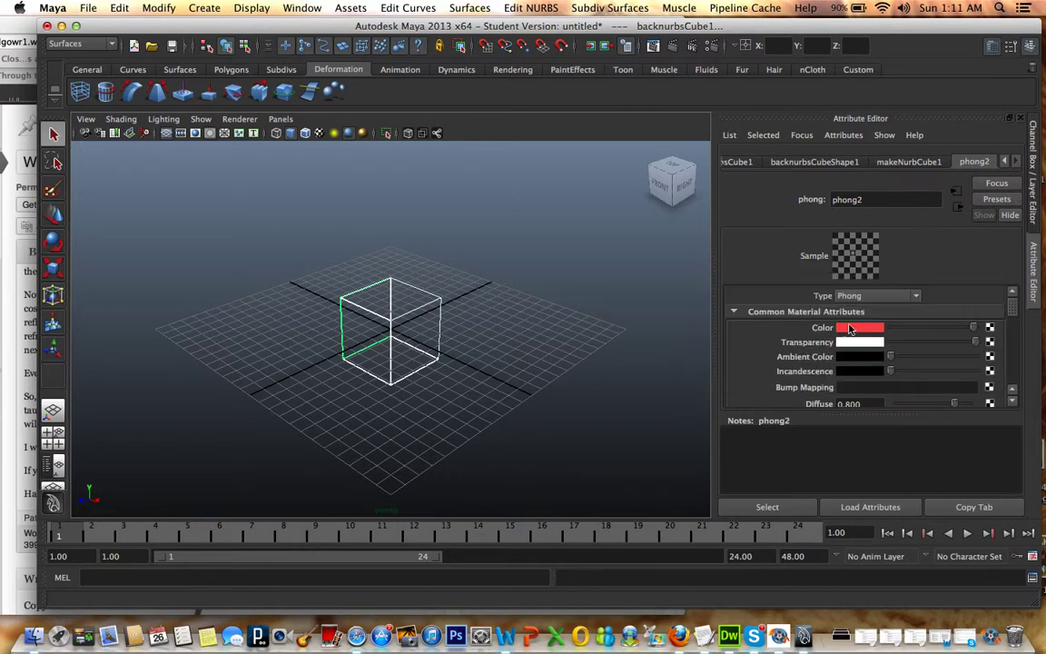
{"action": "left_click_drag", "start_coordinate": [975, 329], "coordinate": [928, 329]}
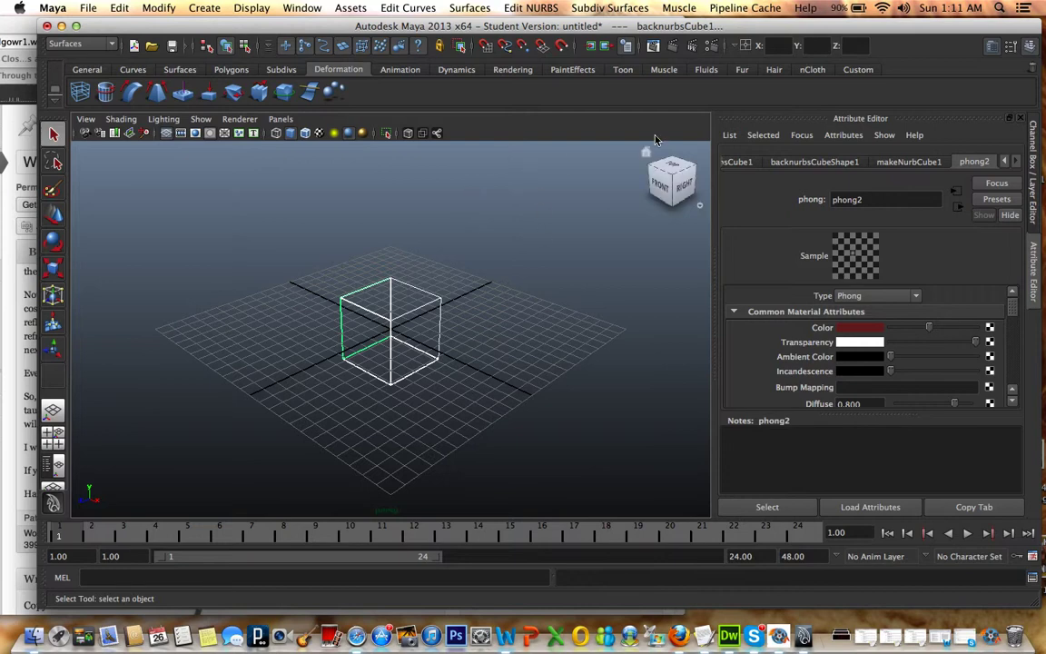
Open the Render View to check the cube's render and close it again
{"action": "left_click", "coordinate": [626, 45]}
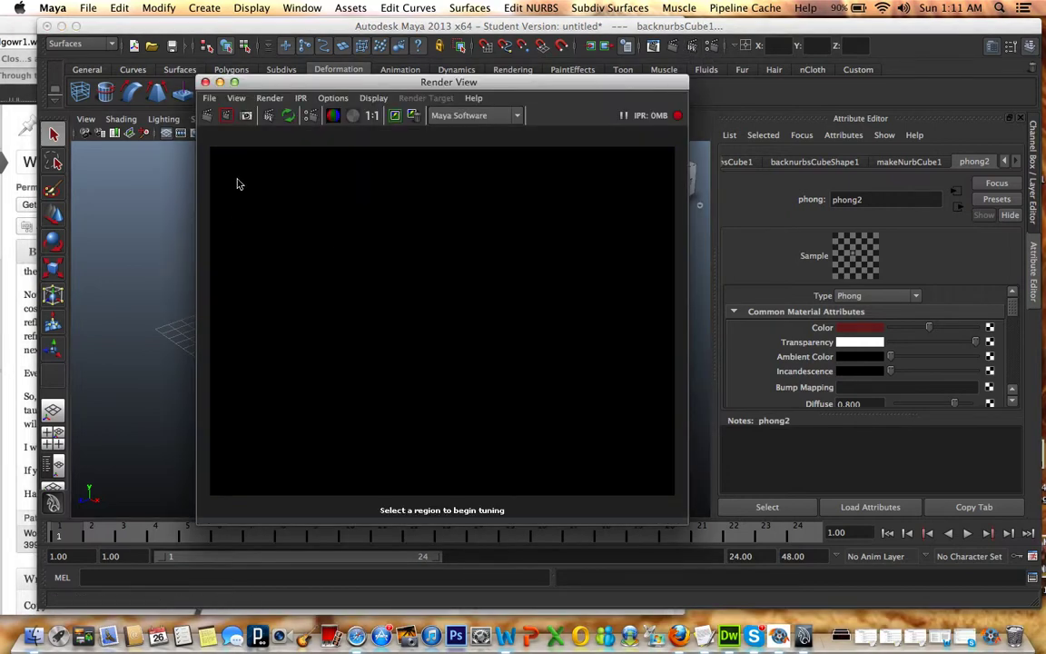
{"action": "left_click", "coordinate": [205, 83]}
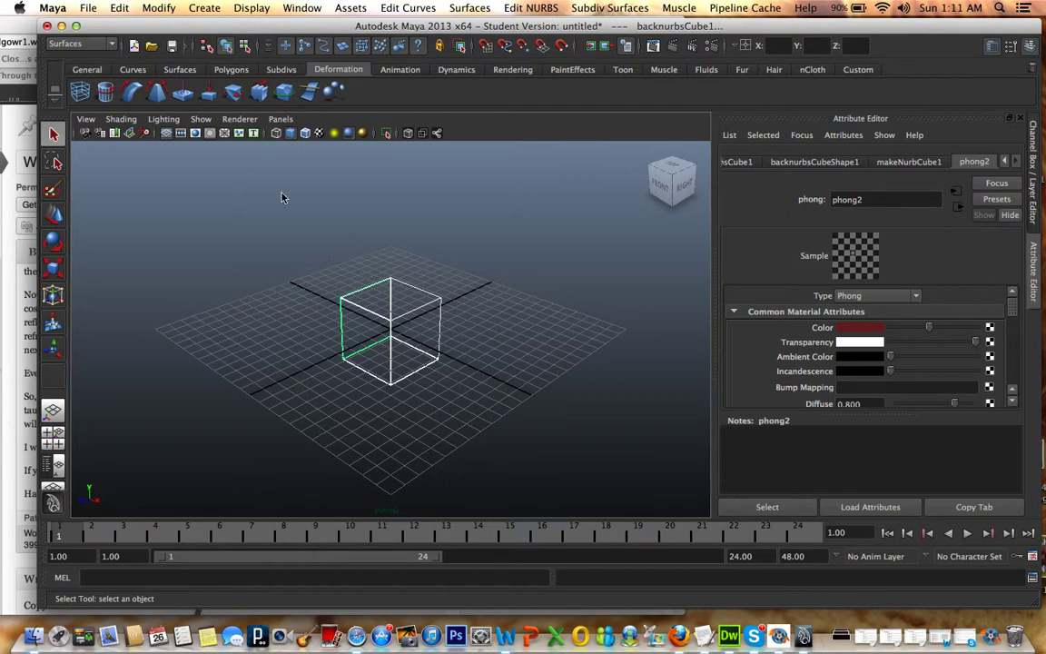
Find the rendering tools and add an ambient light to the scene
{"action": "left_click", "coordinate": [289, 71]}
{"action": "left_click", "coordinate": [359, 91]}
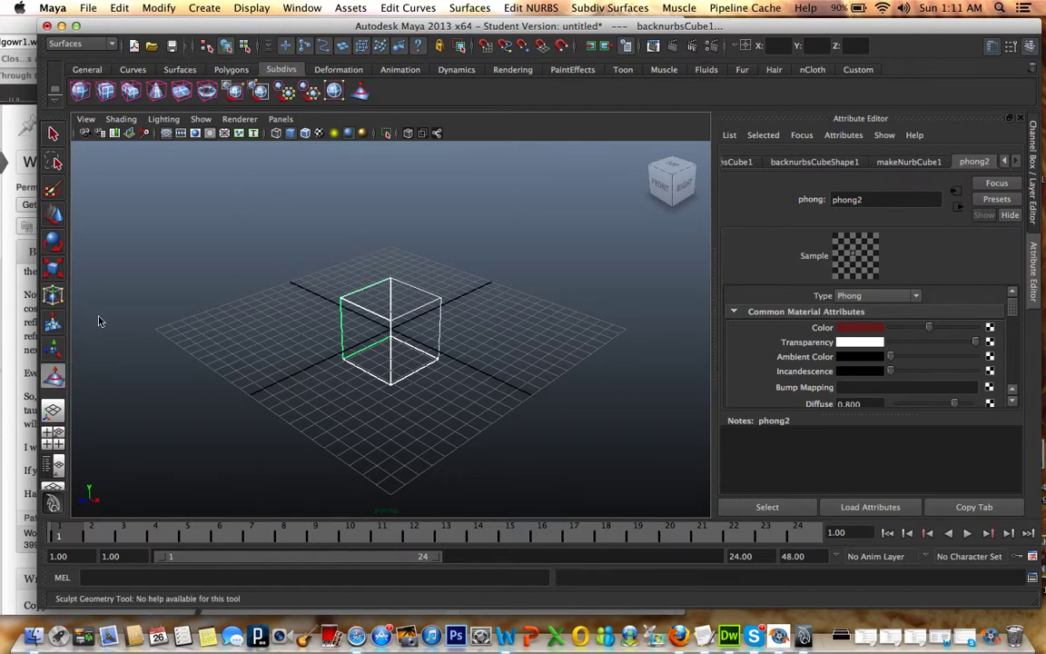
{"action": "left_click", "coordinate": [133, 69]}
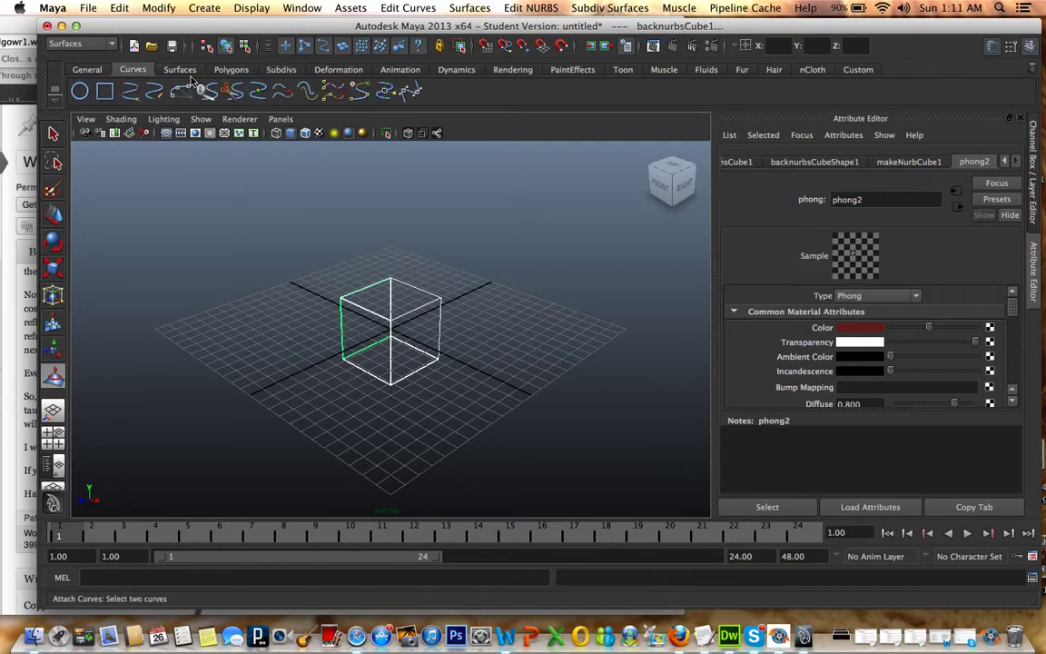
{"action": "left_click", "coordinate": [179, 69]}
{"action": "left_click", "coordinate": [501, 71]}
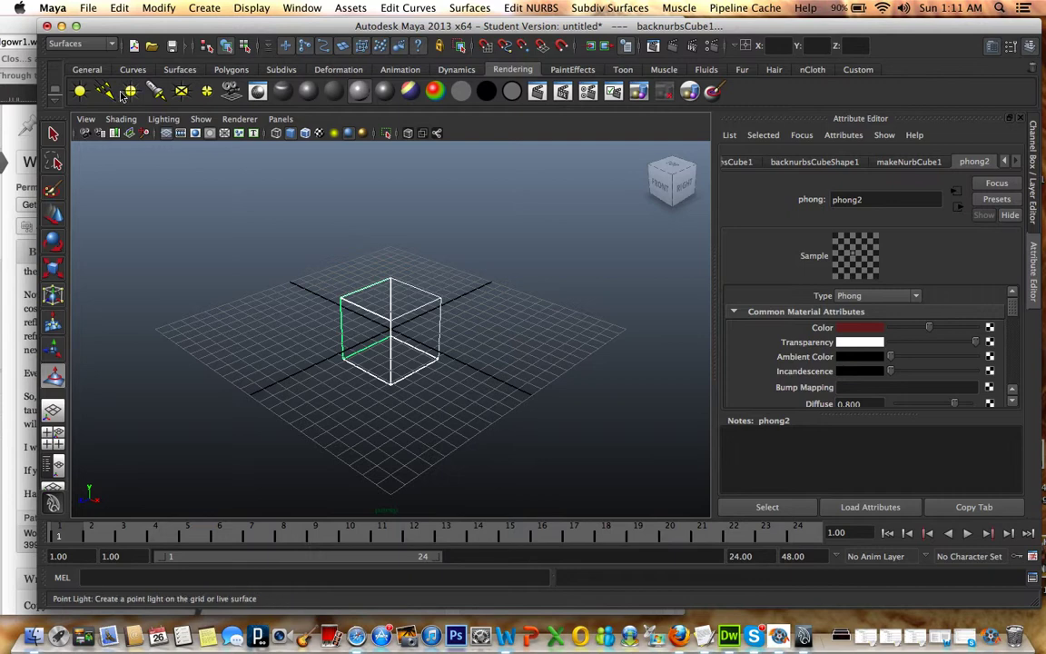
{"action": "left_click", "coordinate": [79, 90]}
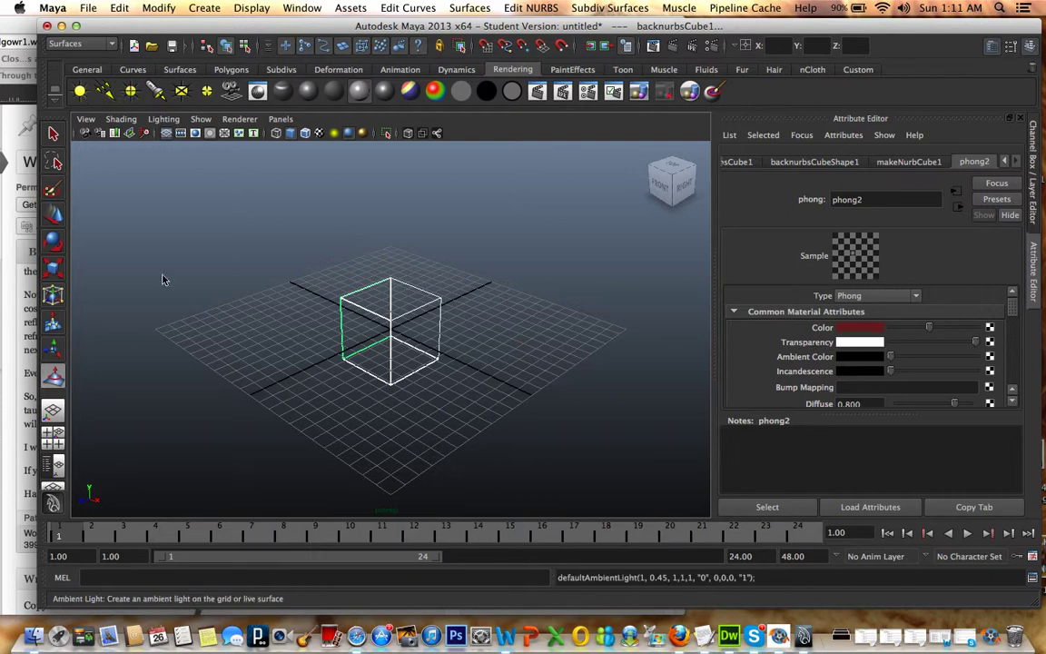
Move the ambient light above and left of the cube, and scale it to about 2.06 along X
{"action": "left_click", "coordinate": [53, 216]}
{"action": "left_click_drag", "start_coordinate": [390, 327], "coordinate": [321, 201]}
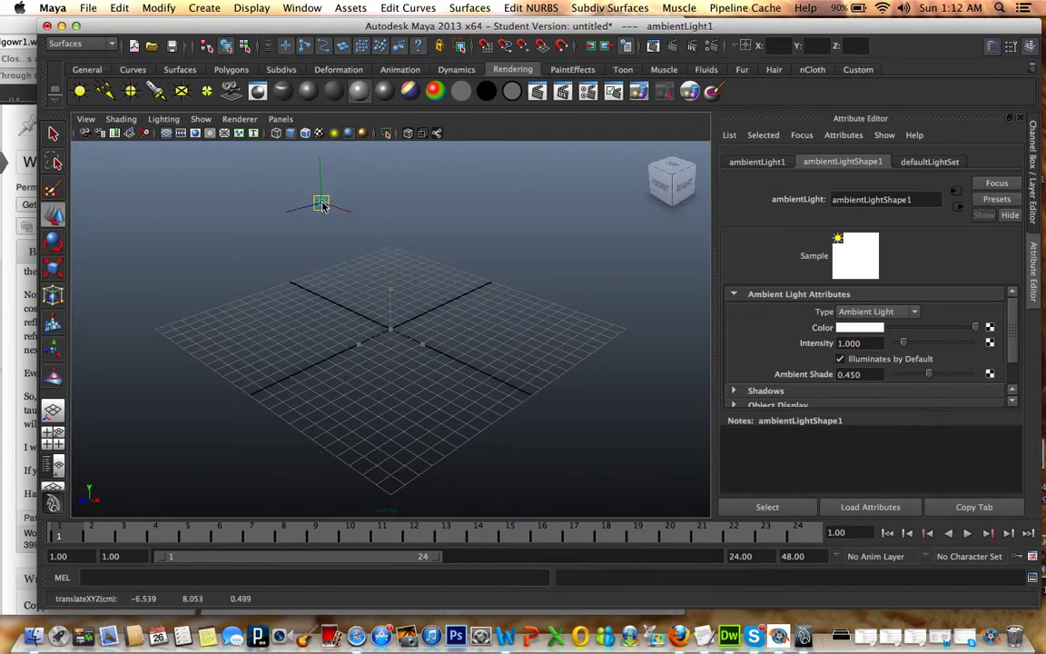
{"action": "left_click", "coordinate": [50, 271]}
{"action": "left_click_drag", "start_coordinate": [362, 209], "coordinate": [254, 229]}
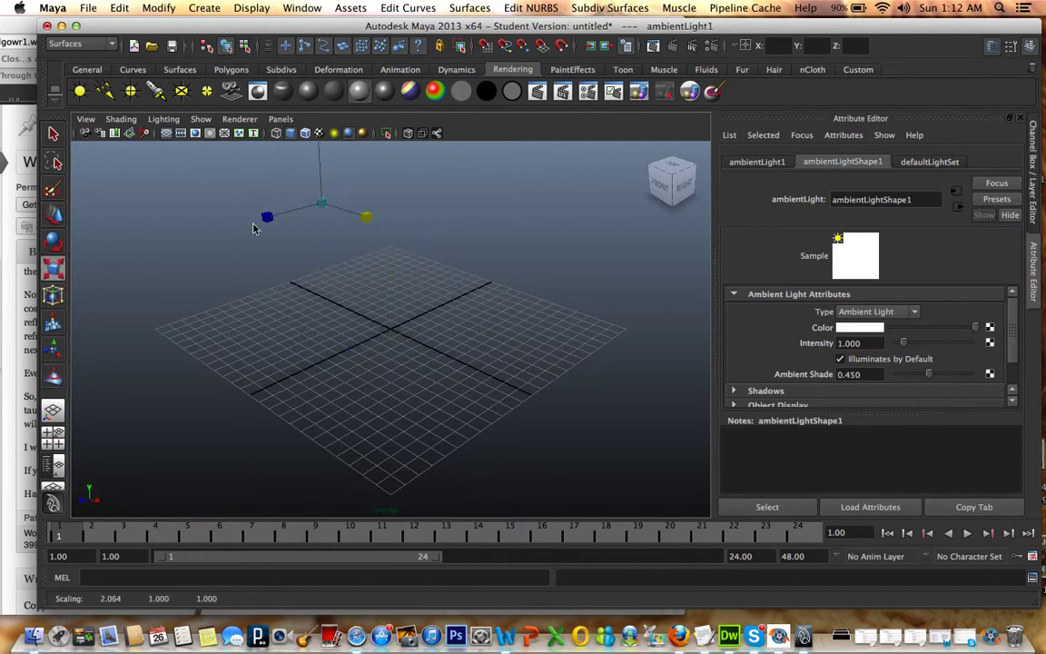
{"action": "left_click", "coordinate": [263, 231]}
{"action": "left_click", "coordinate": [320, 202]}
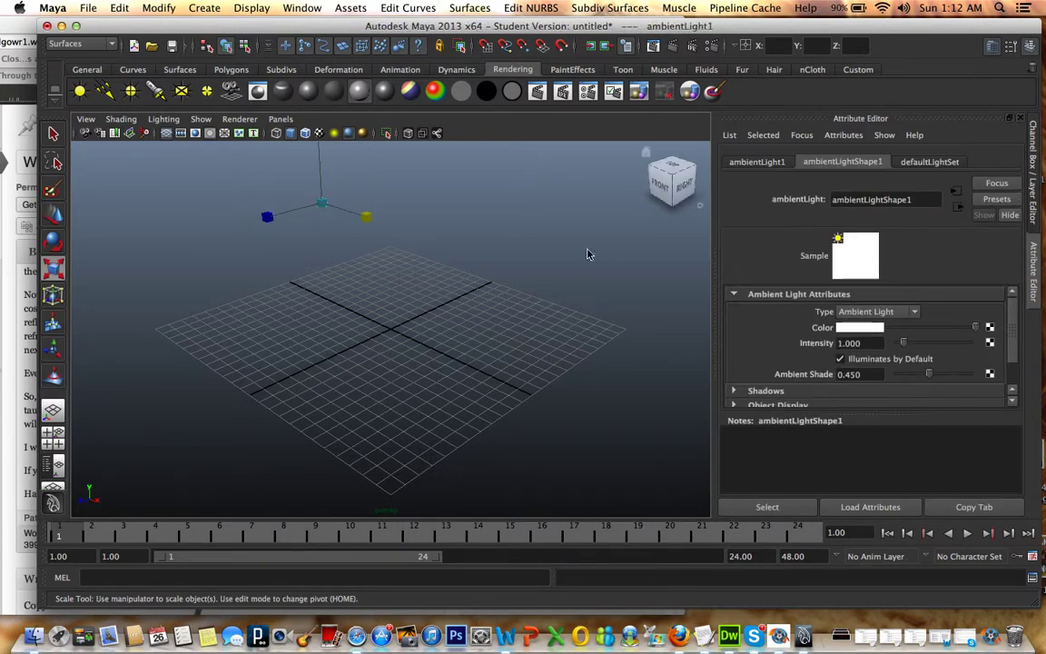
Raise the ambient light's intensity to about 5.86 and check the scene in an IPR render
{"action": "left_click_drag", "start_coordinate": [904, 343], "coordinate": [937, 346]}
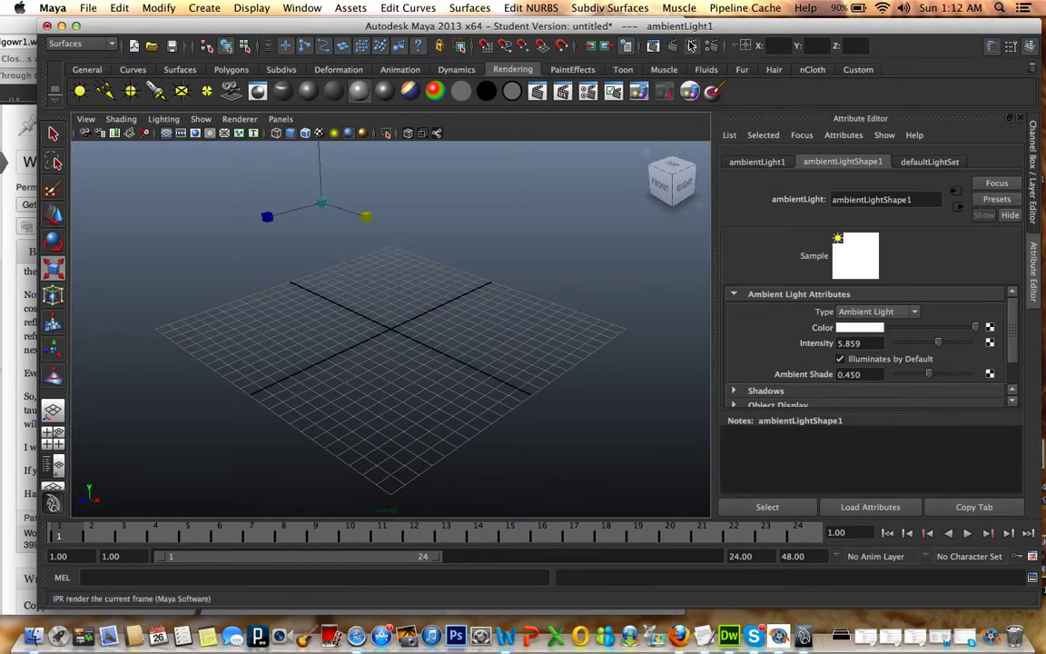
{"action": "left_click", "coordinate": [622, 44]}
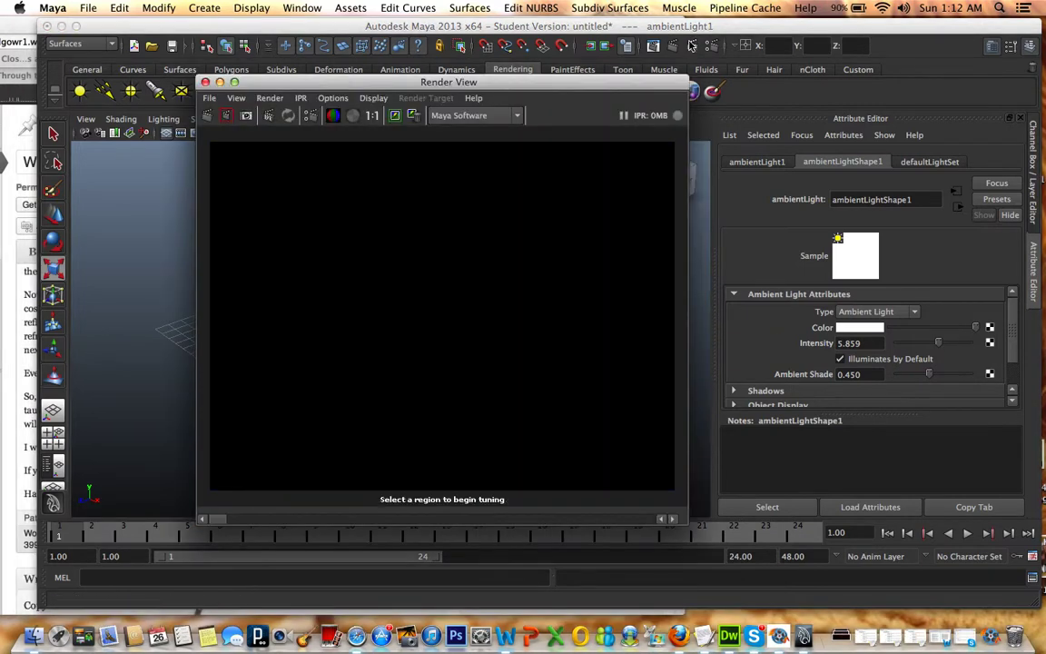
{"action": "left_click", "coordinate": [207, 82]}
{"action": "left_click", "coordinate": [332, 252]}
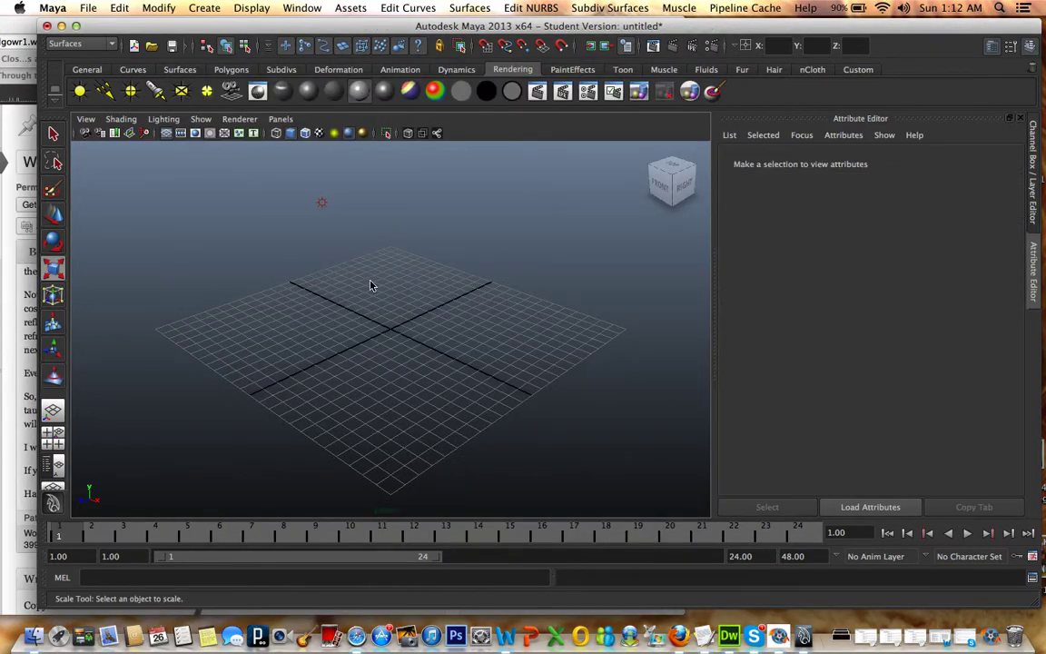
Lower the transparency of the cube's phong2 material to a mid grey and check it in an IPR render
{"action": "left_click", "coordinate": [50, 133]}
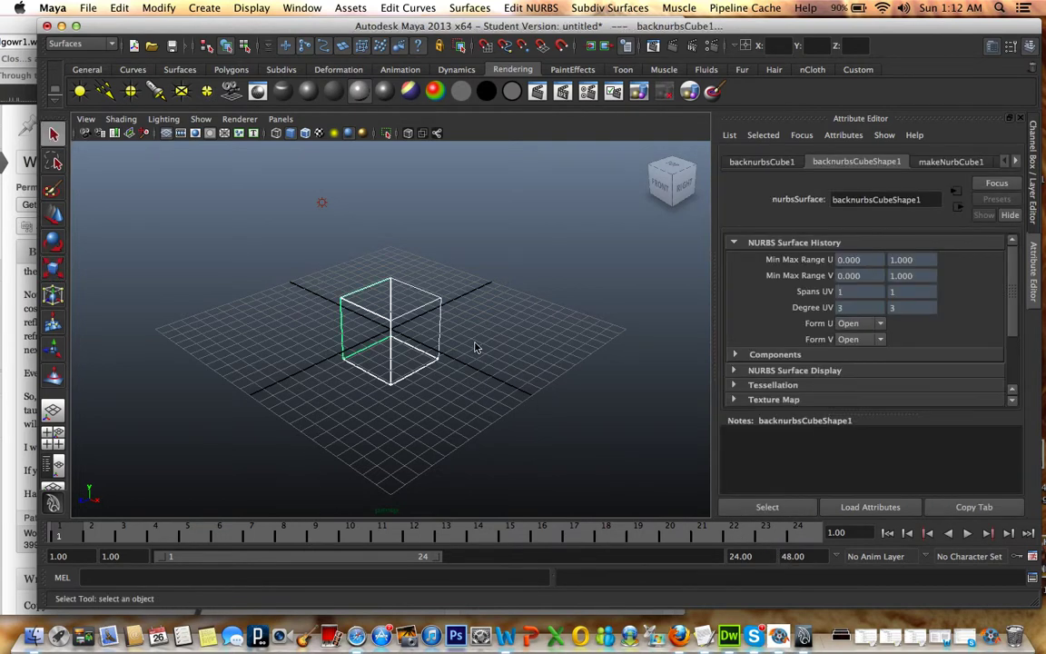
{"action": "left_click", "coordinate": [1017, 161]}
{"action": "left_click", "coordinate": [973, 162]}
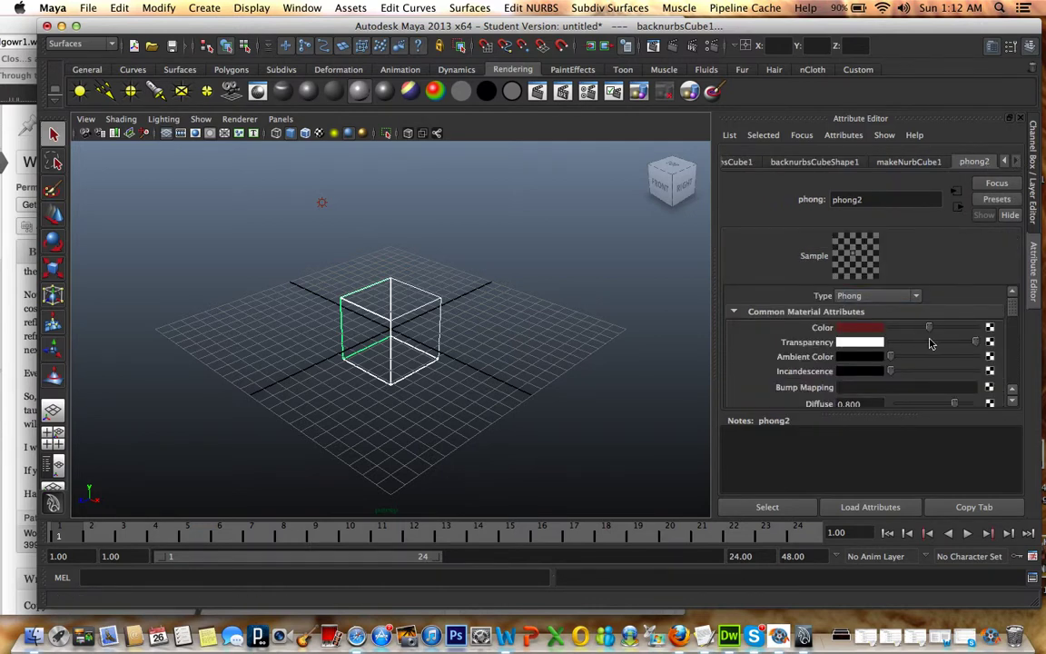
{"action": "left_click_drag", "start_coordinate": [970, 342], "coordinate": [946, 342]}
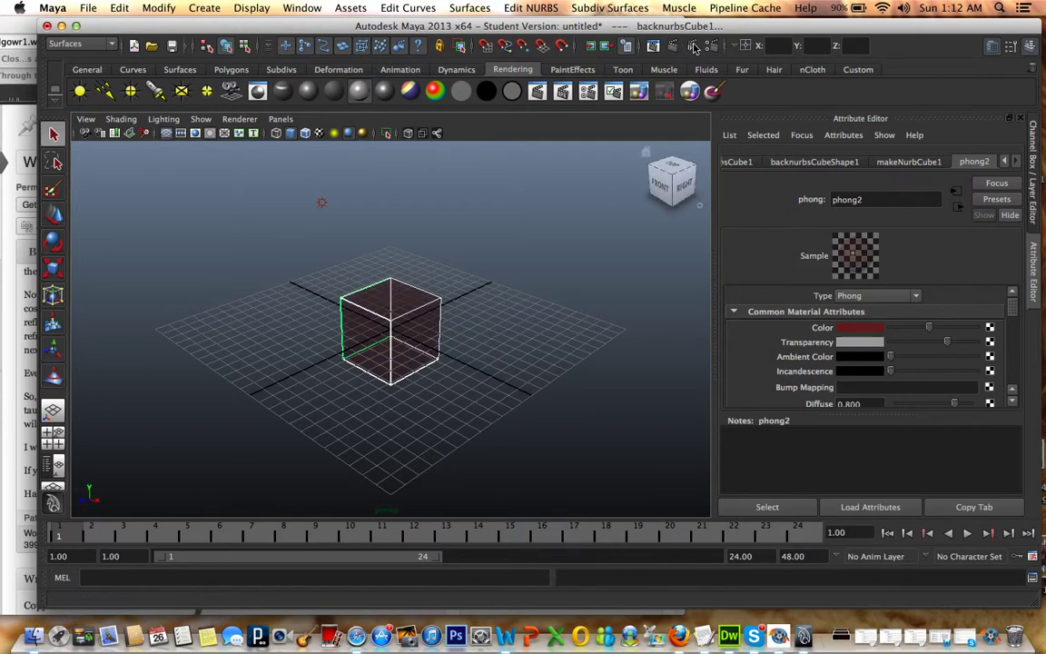
{"action": "left_click", "coordinate": [607, 46]}
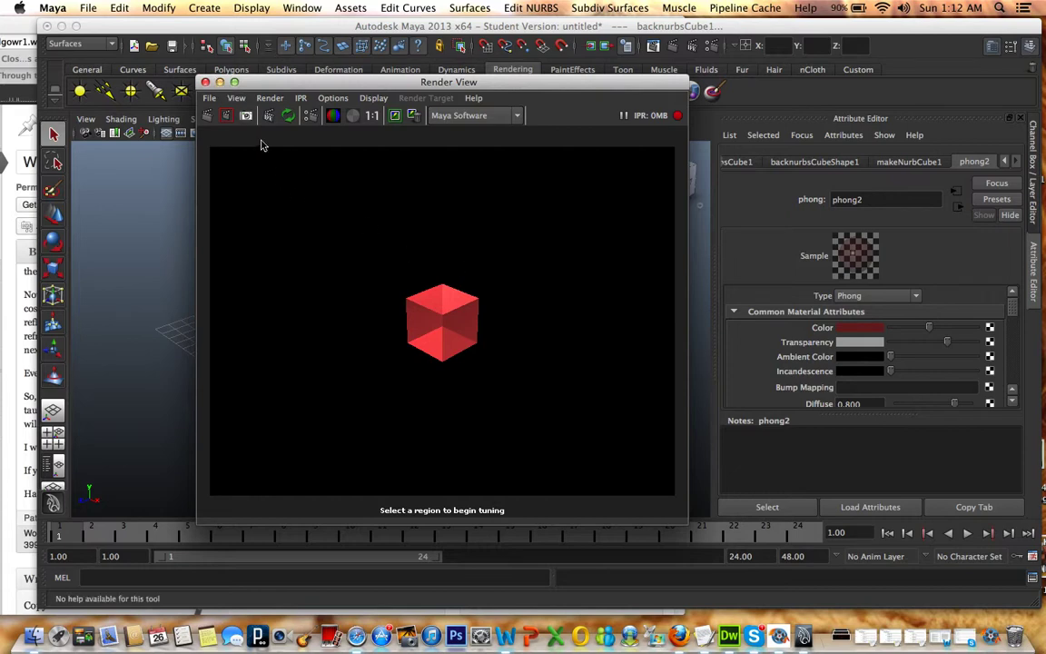
{"action": "left_click", "coordinate": [205, 83]}
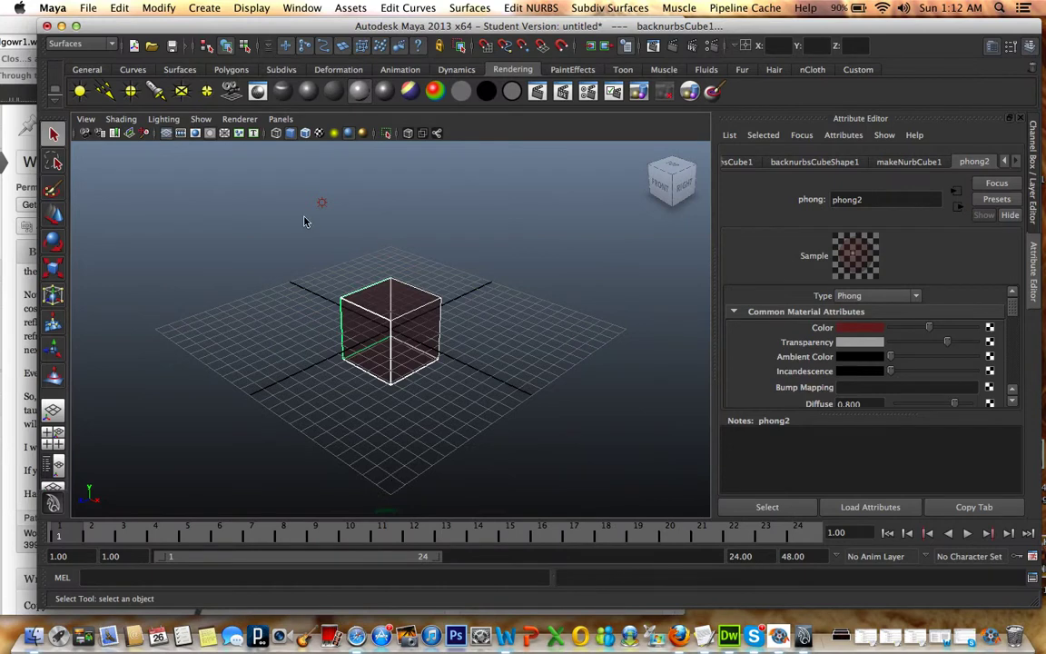
Select the ambient light above the cube and lower its intensity to about 3.43
{"action": "left_click", "coordinate": [308, 176]}
{"action": "left_click_drag", "start_coordinate": [308, 175], "coordinate": [376, 226]}
{"action": "mouse_move", "coordinate": [899, 342]}
{"action": "left_mouse_down"}
{"action": "mouse_move", "coordinate": [945, 337]}
{"action": "mouse_move", "coordinate": [919, 343]}
{"action": "left_mouse_up"}
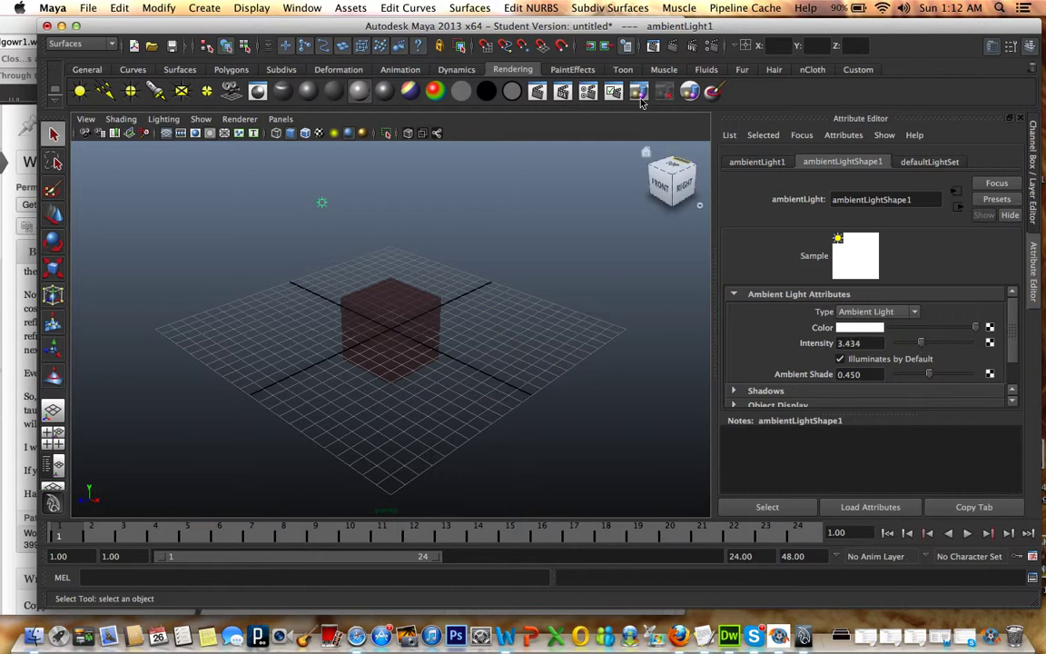
Scale the ambient light down uniformly by about 0.9 and move it to the front-left edge of the grid
{"action": "key", "text": "r"}
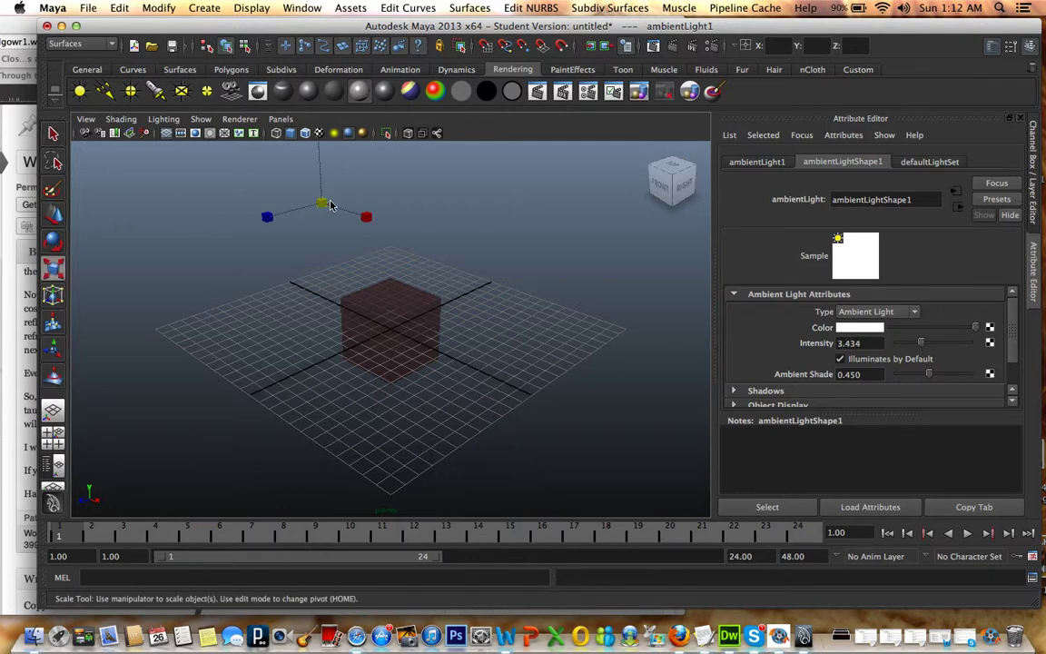
{"action": "left_click_drag", "start_coordinate": [318, 207], "coordinate": [273, 222]}
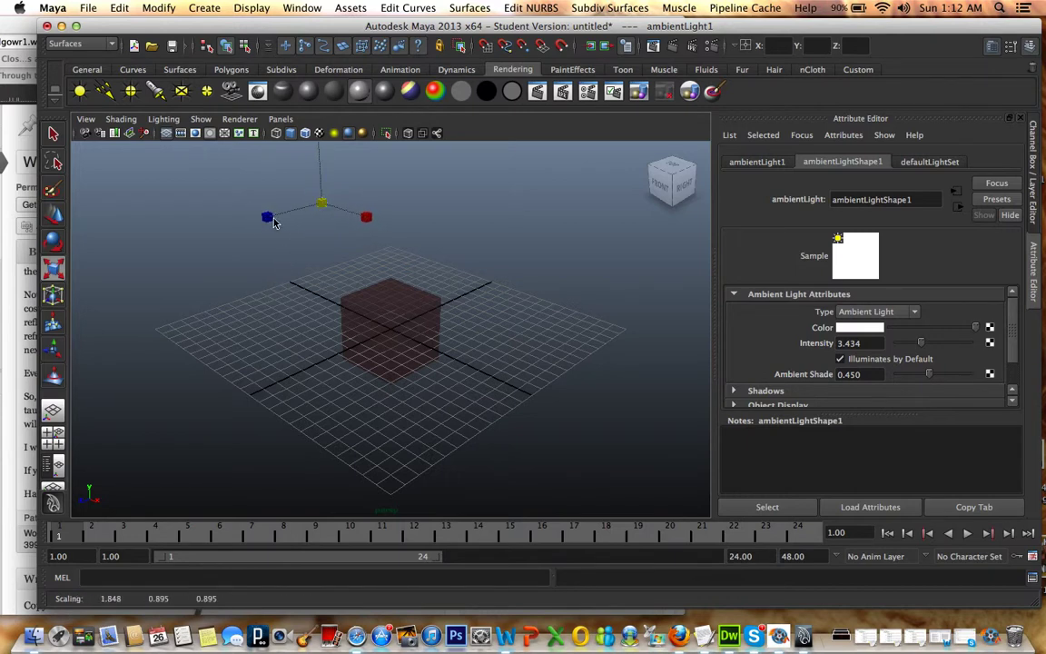
{"action": "left_click", "coordinate": [50, 212]}
{"action": "left_click_drag", "start_coordinate": [321, 215], "coordinate": [227, 400]}
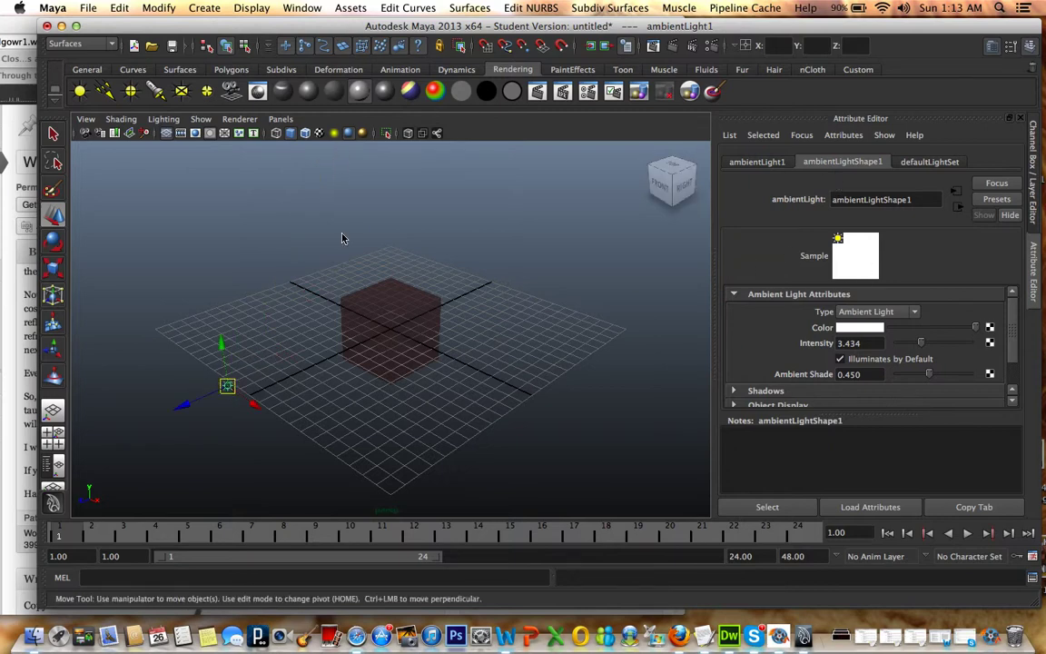
Select the cube and check its lighting from the relocated ambient light in an IPR render
{"action": "key", "text": "q"}
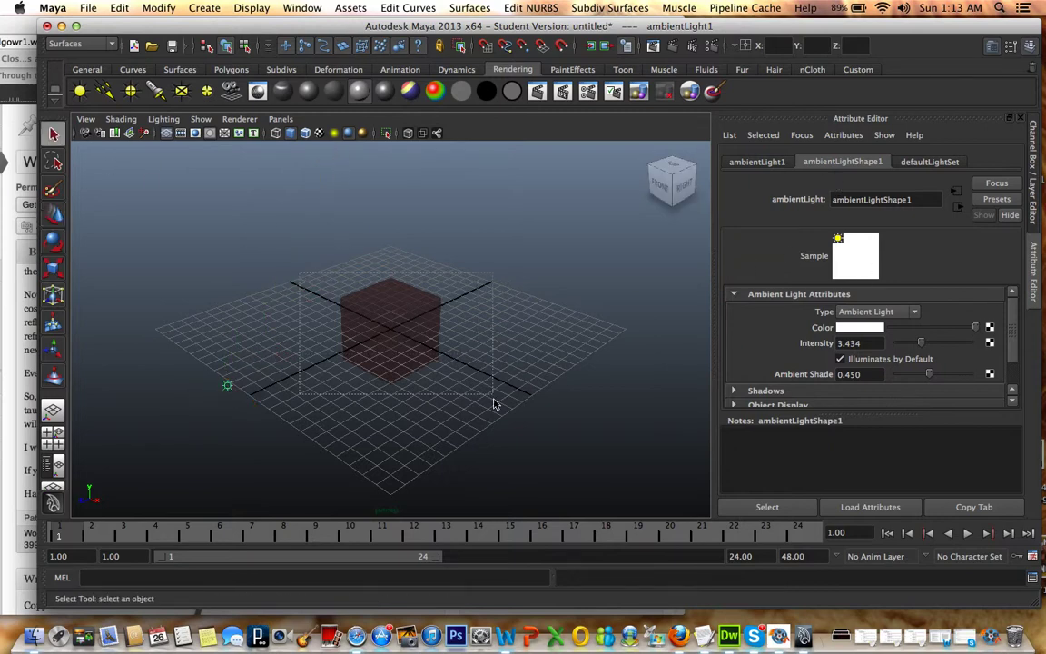
{"action": "left_click", "coordinate": [443, 359]}
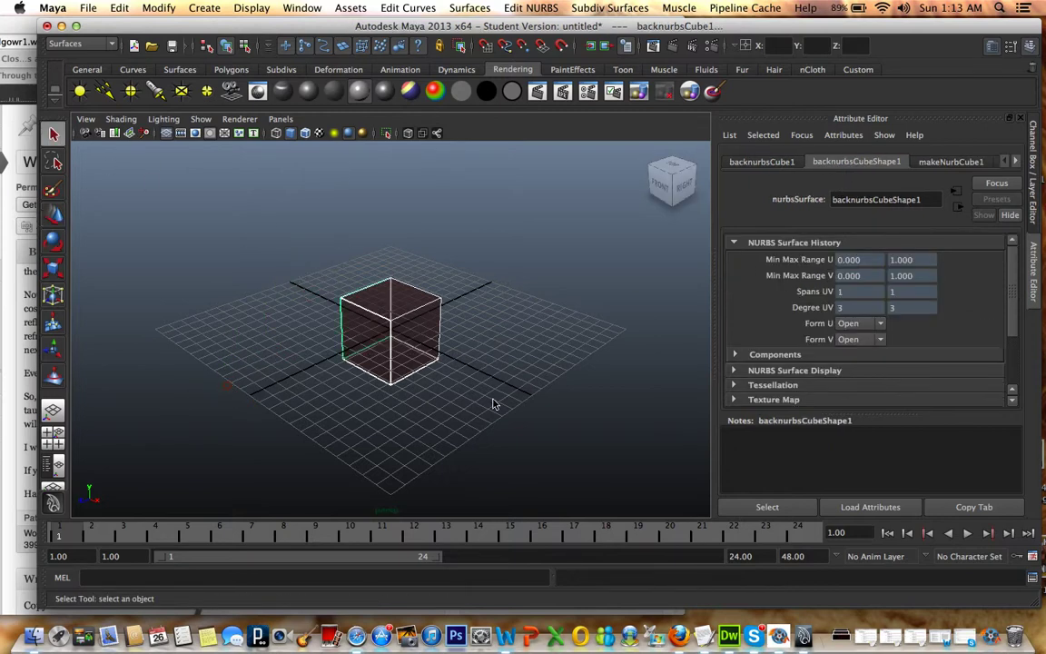
{"action": "left_click", "coordinate": [165, 121]}
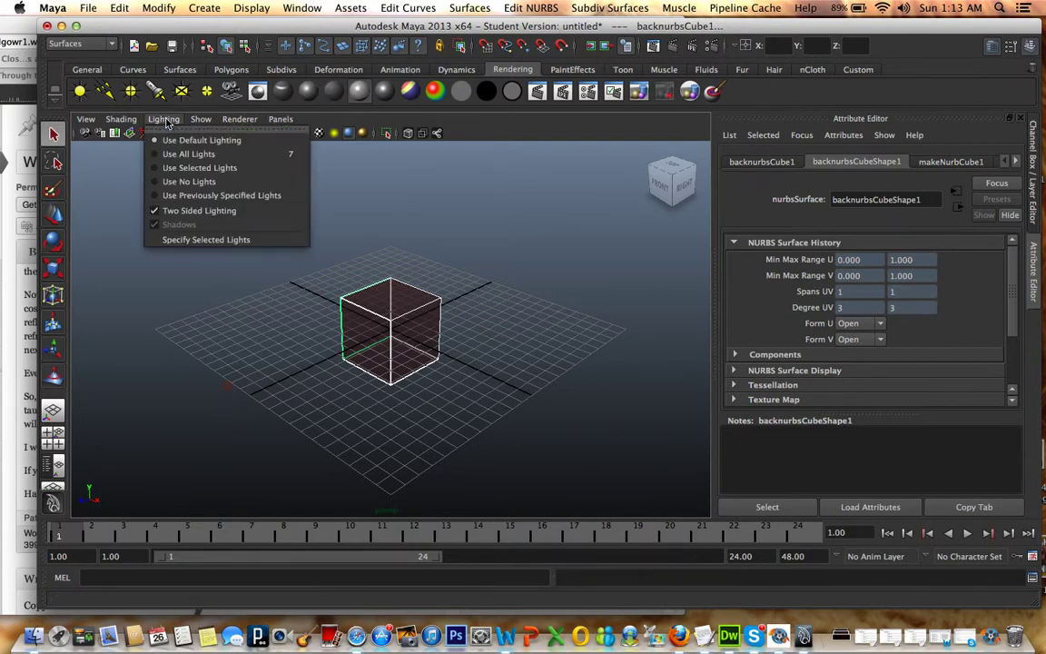
{"action": "mouse_move", "coordinate": [122, 108]}
{"action": "mouse_move", "coordinate": [164, 119]}
{"action": "left_click", "coordinate": [451, 200]}
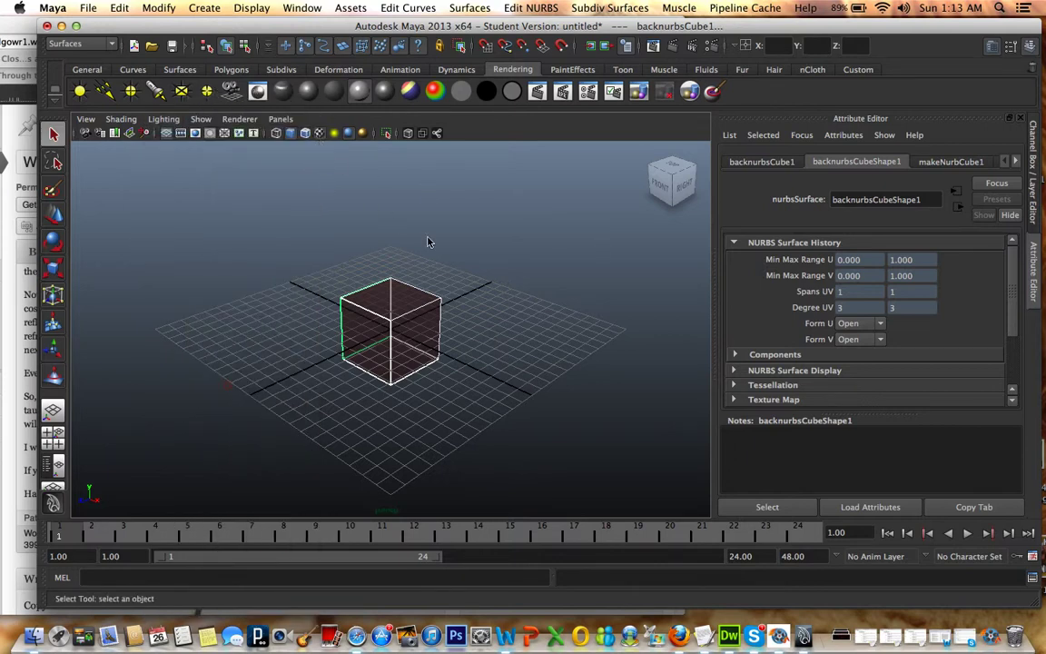
{"action": "left_click", "coordinate": [694, 46]}
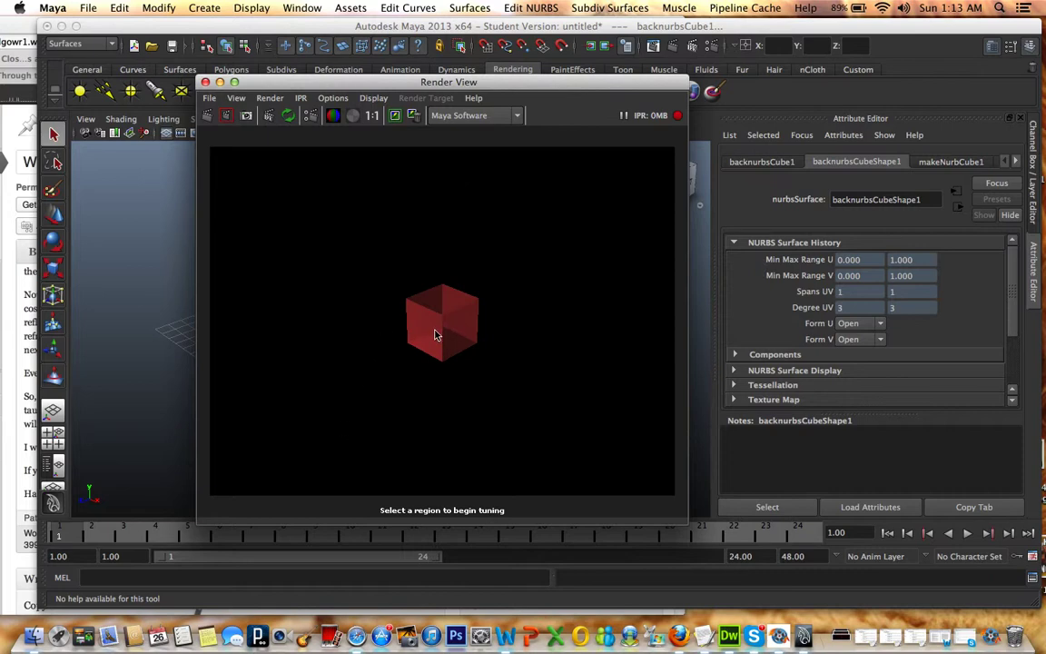
{"action": "left_click", "coordinate": [205, 82]}
Add a second ambient light, move it above and right of the cube, and deselect it
{"action": "left_click", "coordinate": [81, 94]}
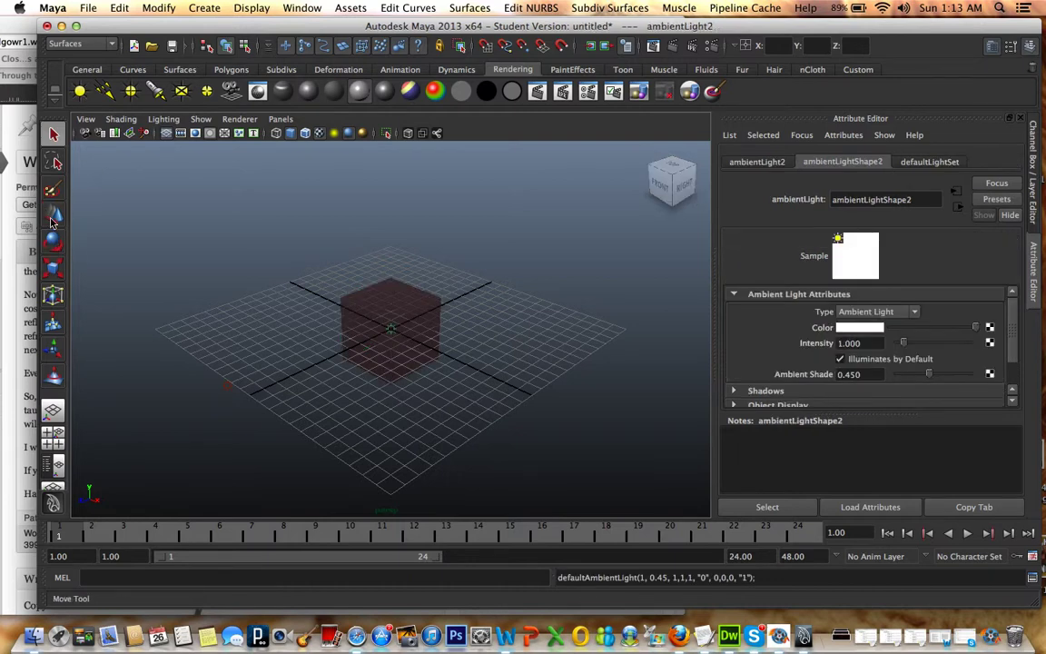
{"action": "left_click", "coordinate": [52, 215]}
{"action": "left_click_drag", "start_coordinate": [390, 329], "coordinate": [543, 178]}
{"action": "left_click", "coordinate": [397, 229]}
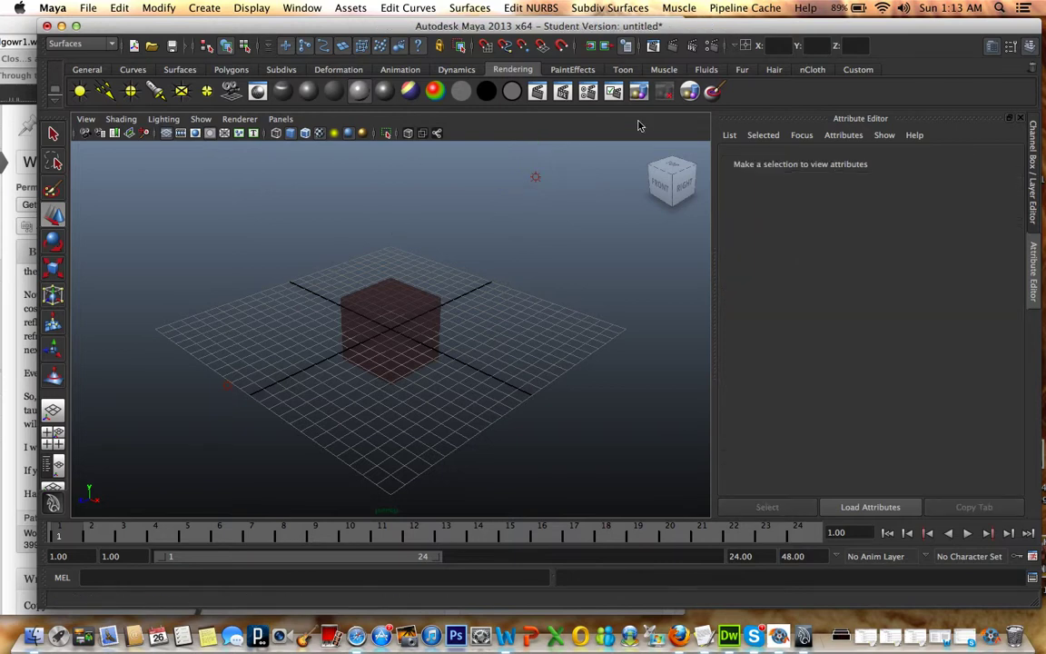
Check the second ambient light's effect in an IPR render and remove that light from the scene
{"action": "left_click", "coordinate": [699, 43]}
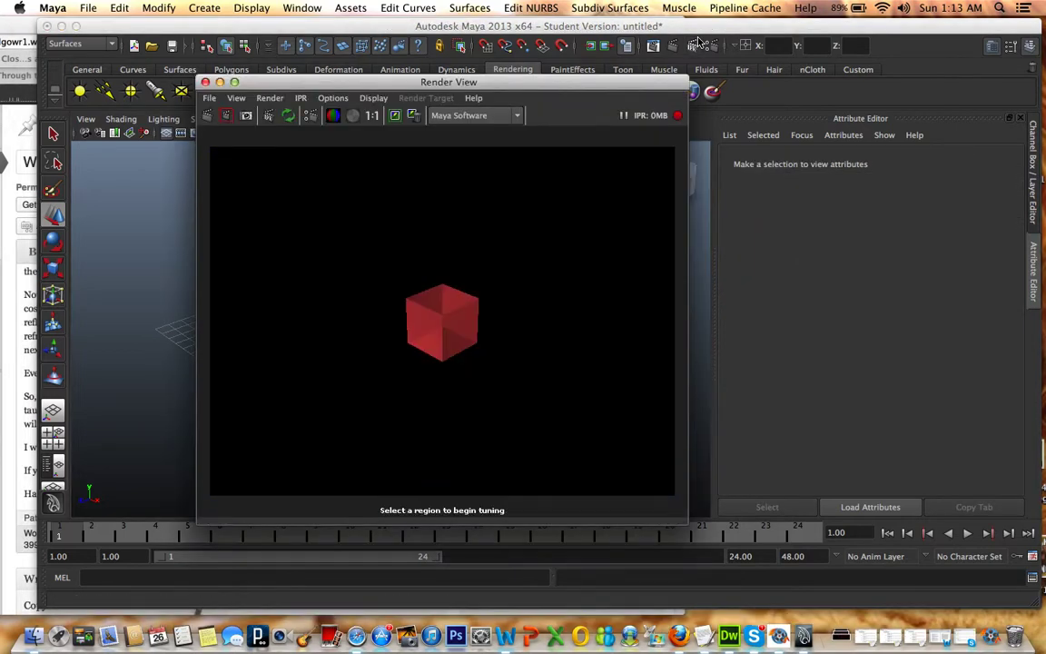
{"action": "left_click", "coordinate": [205, 82]}
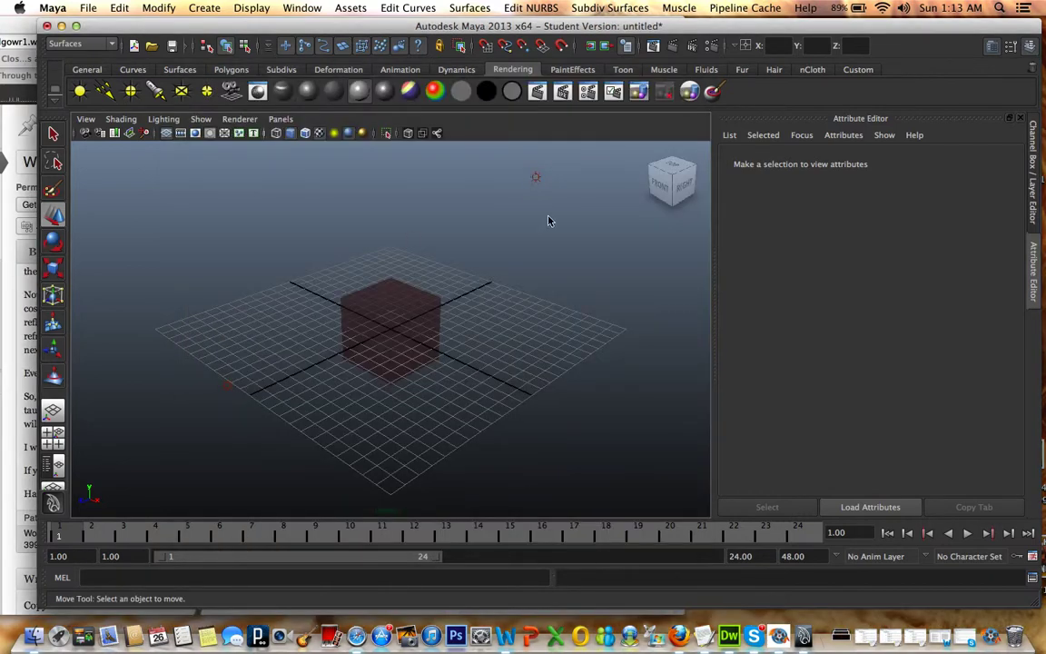
{"action": "key", "text": "z"}
{"action": "key", "text": "Delete"}
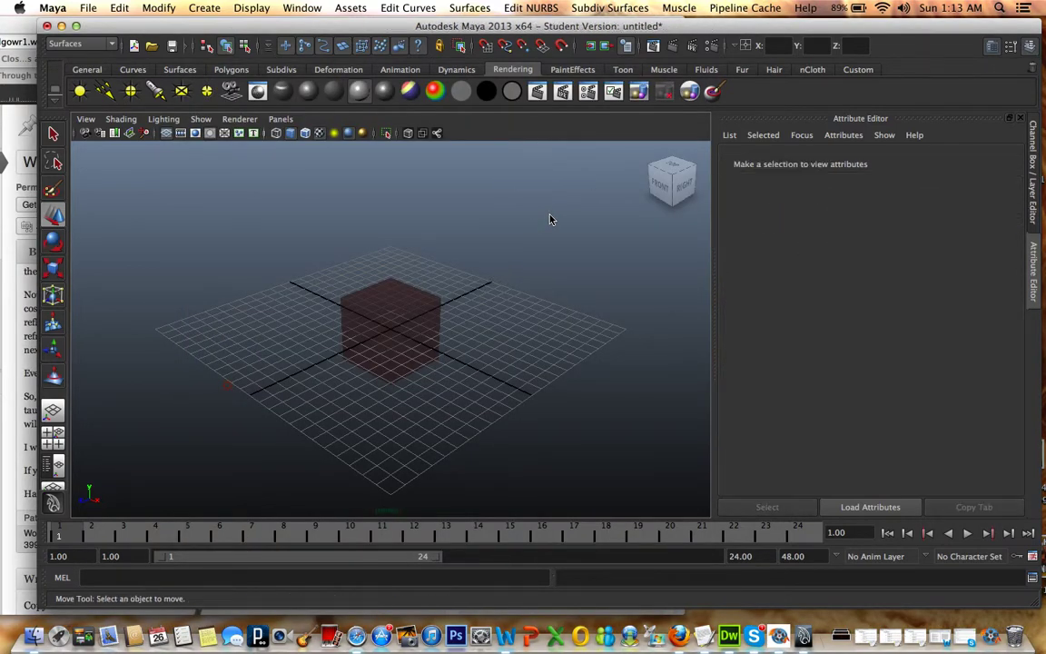
Add a spot light above and left of the cube and aim it at the cube, rotated to about 22, -71, -98 degrees
{"action": "left_click", "coordinate": [155, 91]}
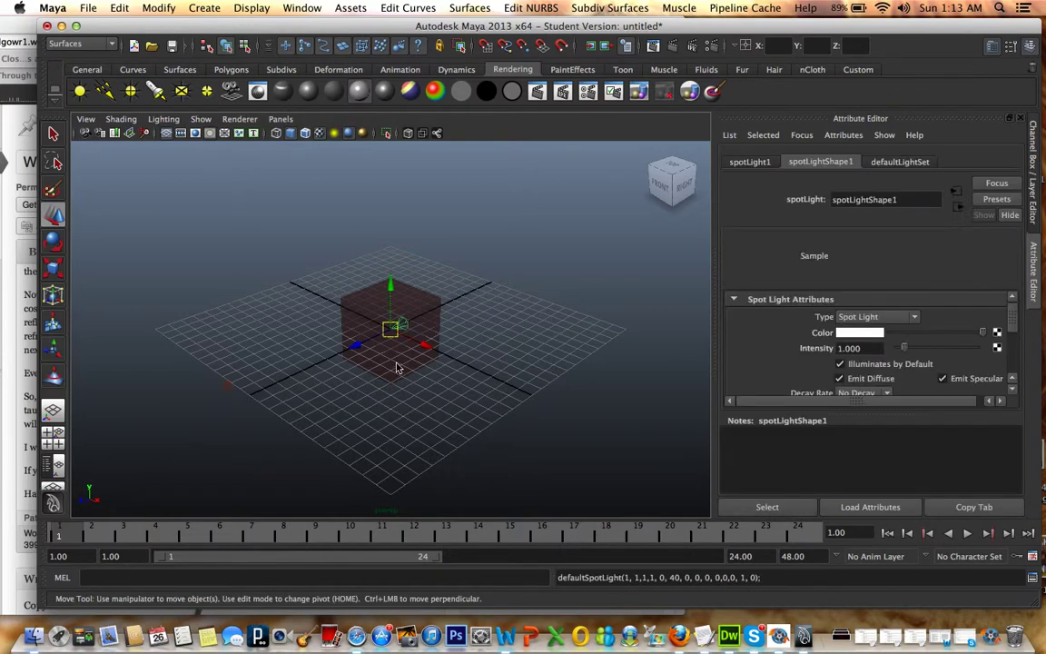
{"action": "left_click_drag", "start_coordinate": [397, 334], "coordinate": [320, 199]}
{"action": "left_click", "coordinate": [54, 242]}
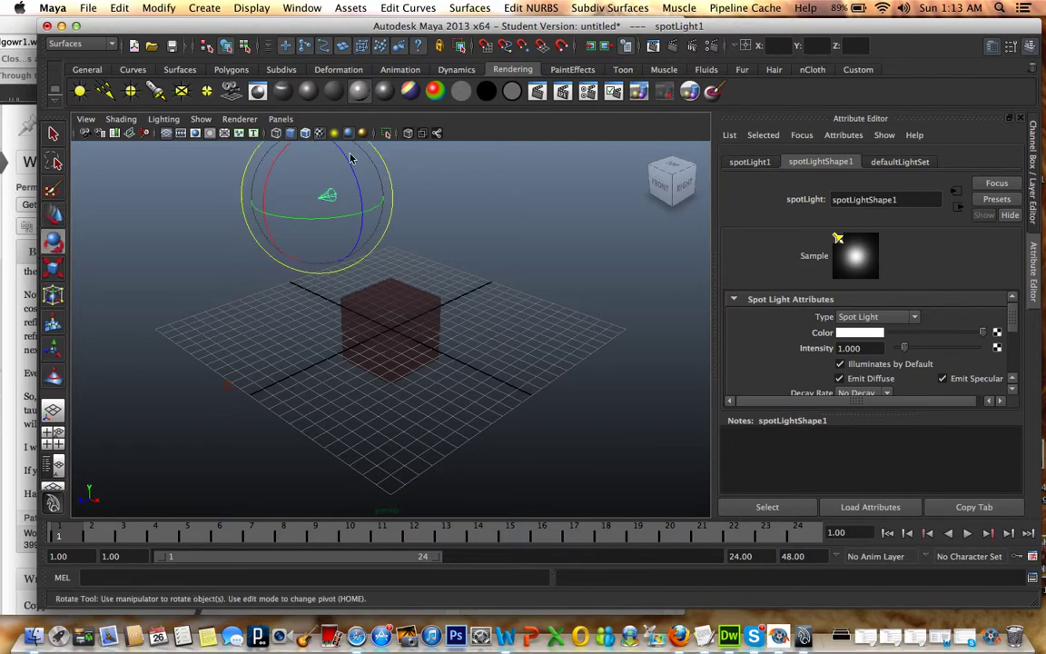
{"action": "left_click_drag", "start_coordinate": [352, 163], "coordinate": [384, 261]}
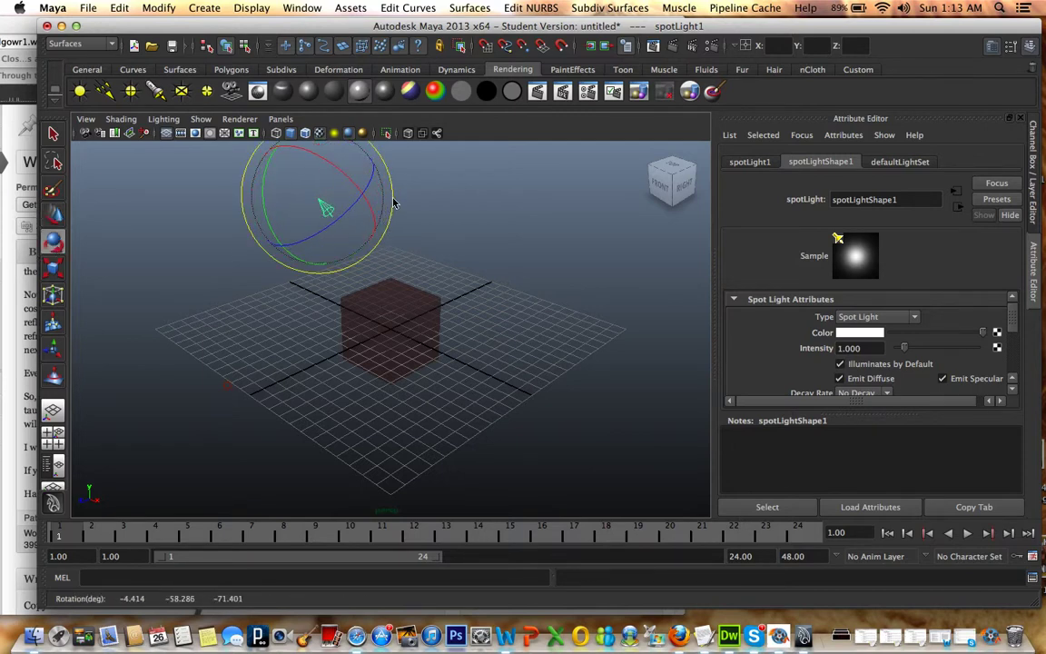
{"action": "left_click_drag", "start_coordinate": [392, 213], "coordinate": [391, 218]}
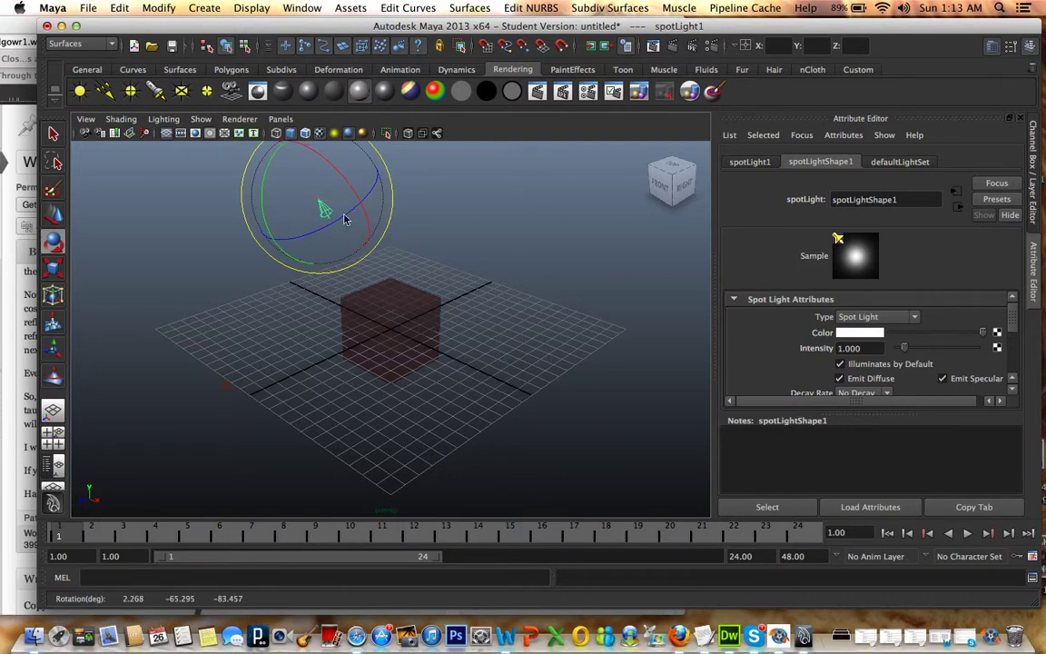
{"action": "left_click_drag", "start_coordinate": [312, 154], "coordinate": [343, 172]}
{"action": "left_click_drag", "start_coordinate": [245, 177], "coordinate": [250, 171]}
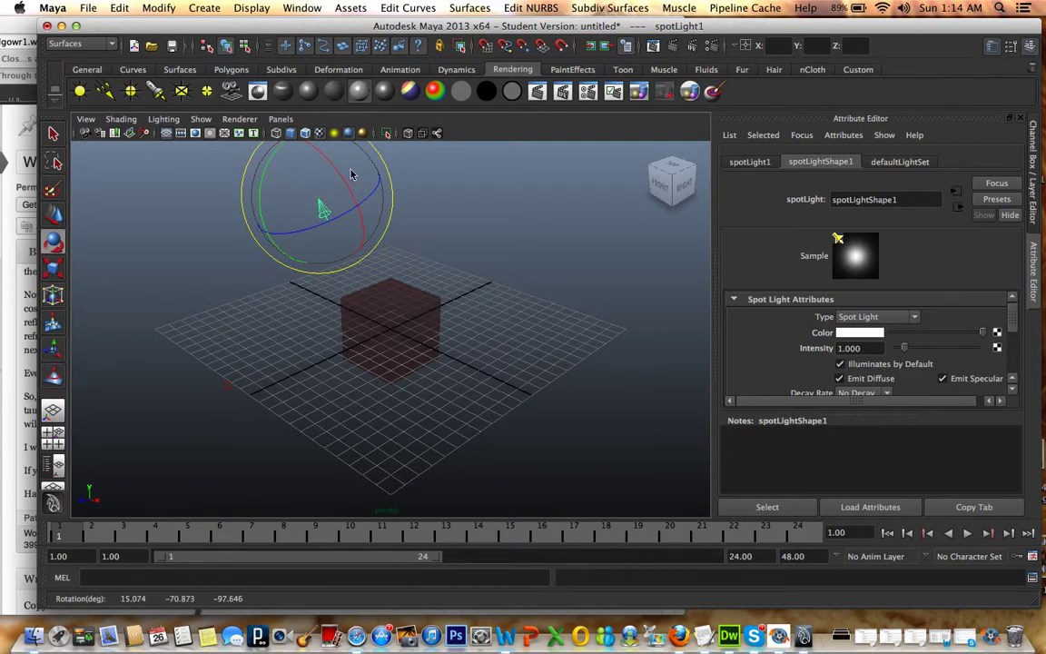
{"action": "left_click_drag", "start_coordinate": [333, 175], "coordinate": [324, 172]}
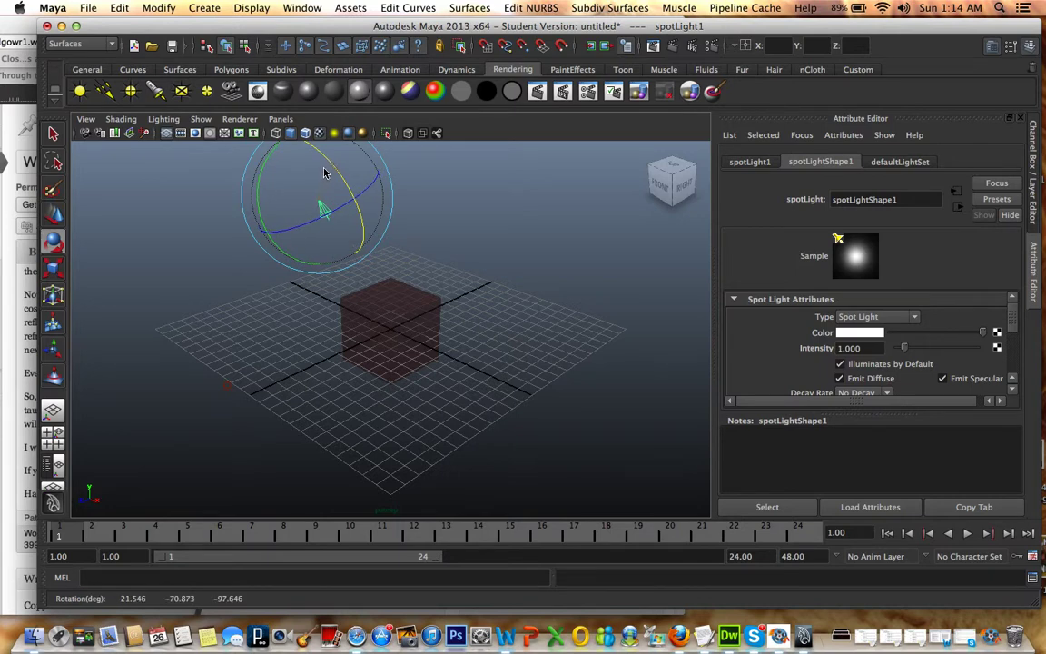
Deselect the spot light, check its effect on the cube in an IPR render, and close the render
{"action": "left_click", "coordinate": [448, 204]}
{"action": "left_click", "coordinate": [691, 47]}
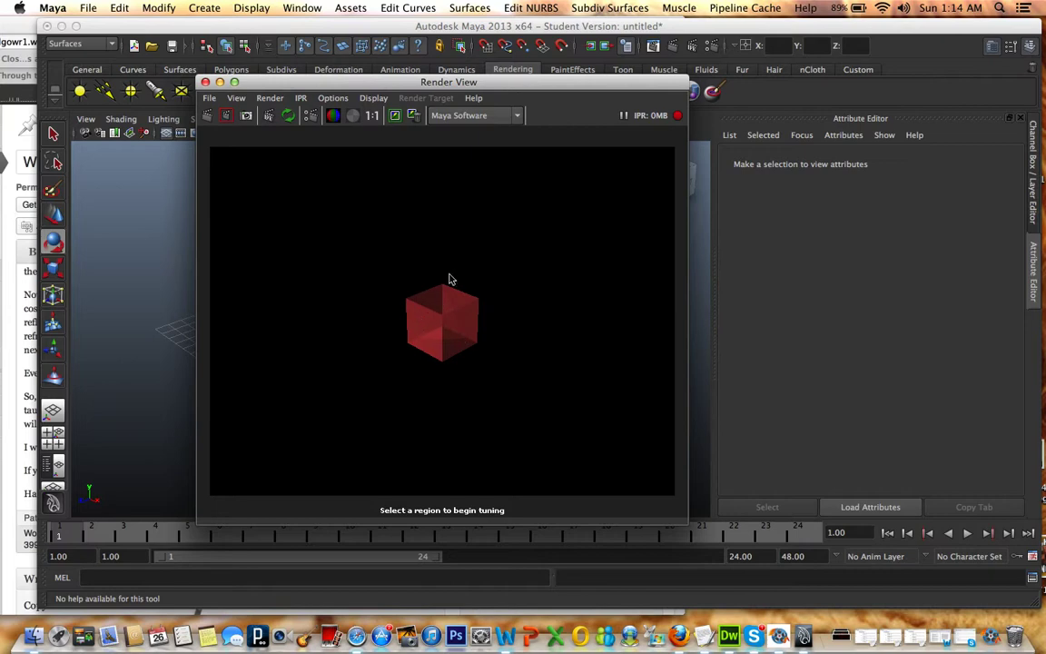
{"action": "left_click", "coordinate": [205, 83]}
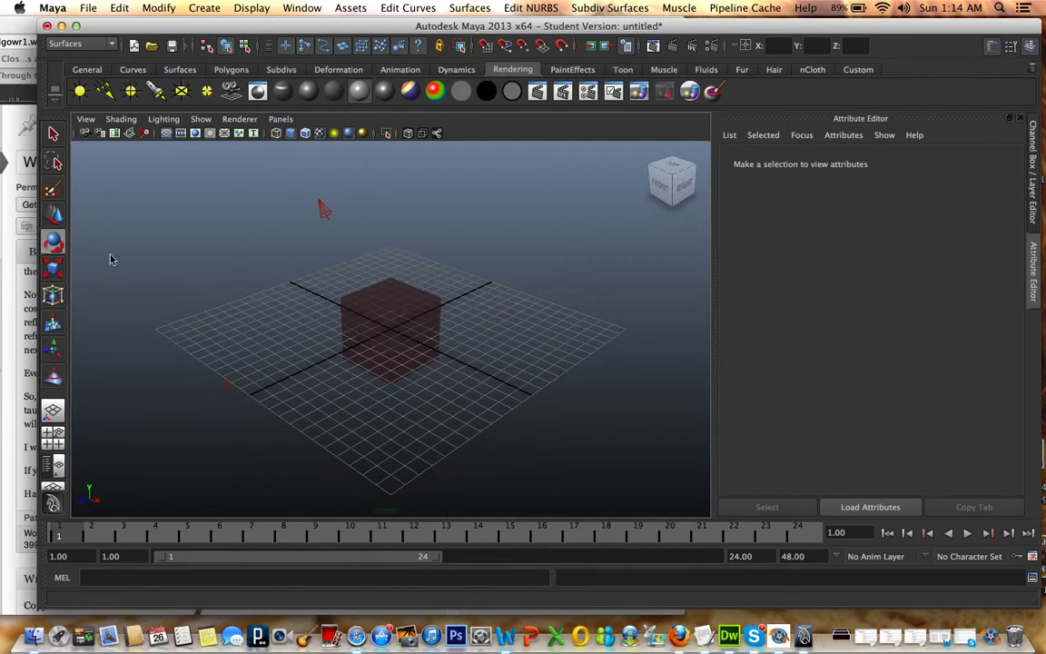
Select all surfaces of the cube and recolor its phong2 material to blue
{"action": "left_click", "coordinate": [52, 133]}
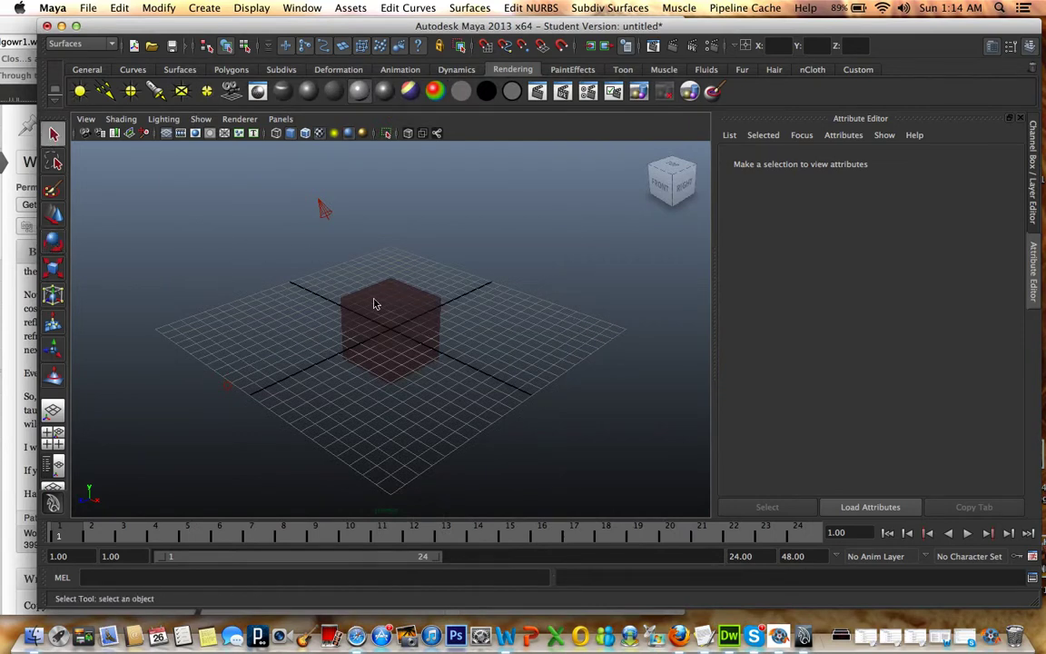
{"action": "left_click_drag", "start_coordinate": [313, 263], "coordinate": [508, 466]}
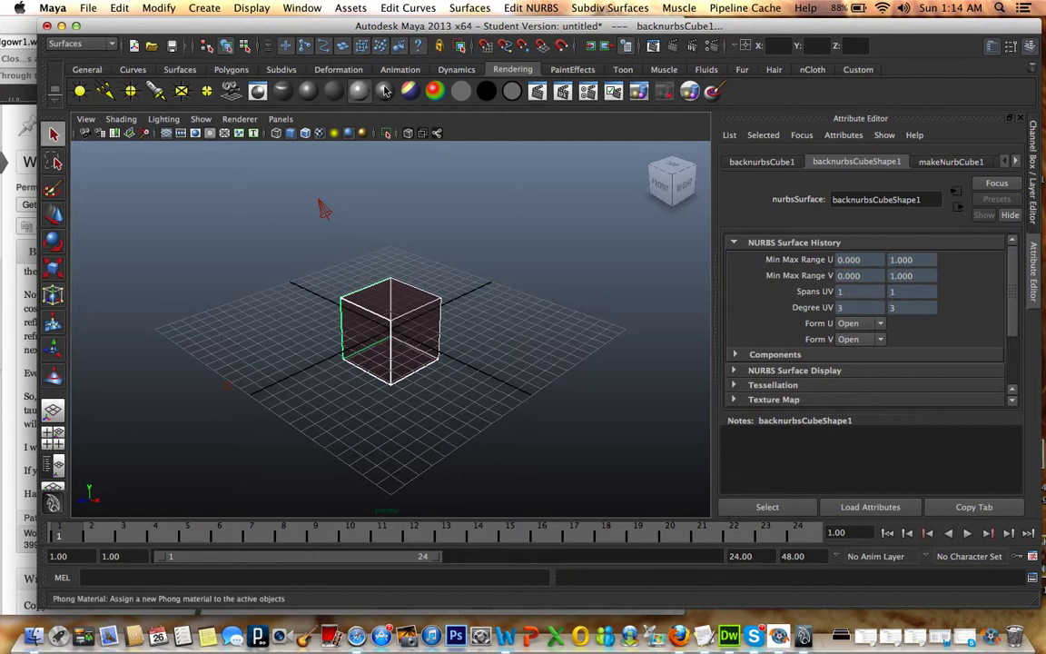
{"action": "left_click", "coordinate": [1017, 162]}
{"action": "left_click", "coordinate": [974, 162]}
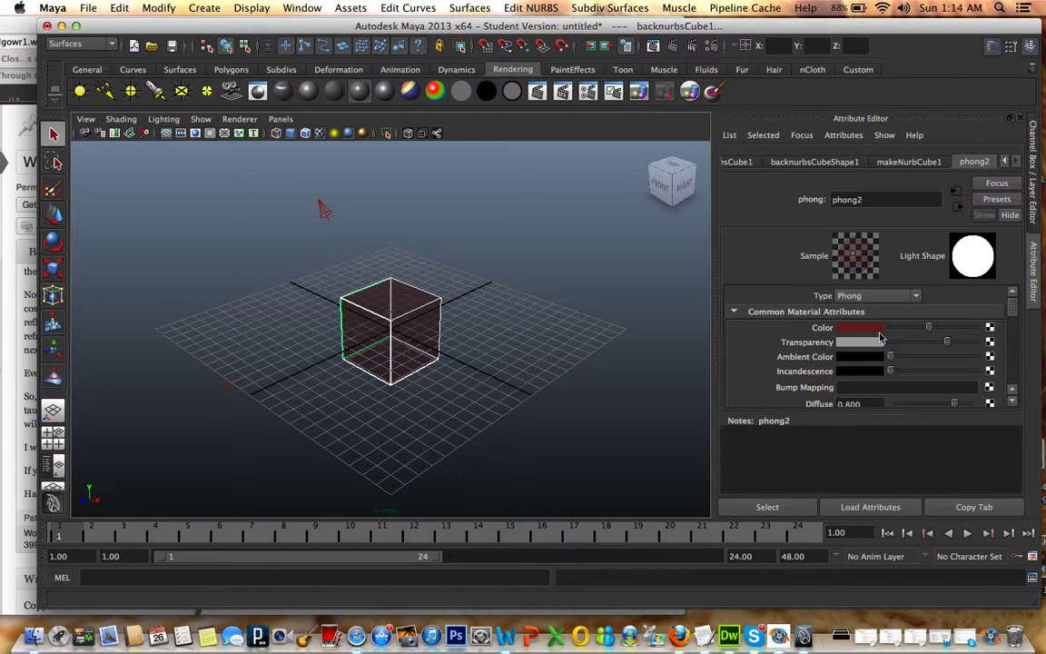
{"action": "mouse_move", "coordinate": [928, 327]}
{"action": "left_mouse_down"}
{"action": "mouse_move", "coordinate": [888, 327]}
{"action": "mouse_move", "coordinate": [1023, 340]}
{"action": "left_mouse_up"}
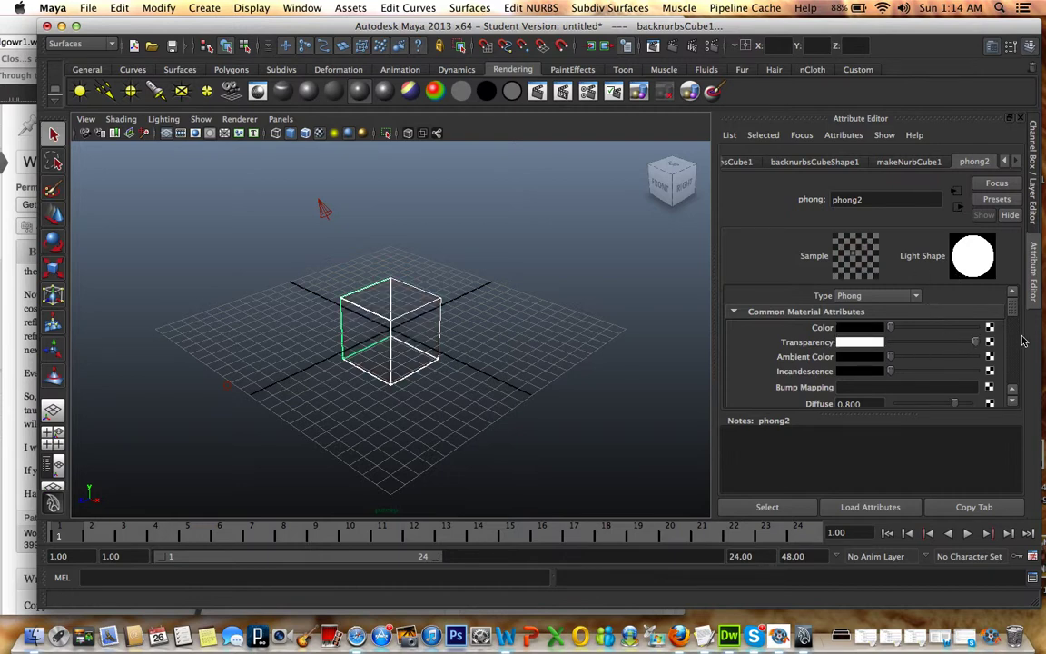
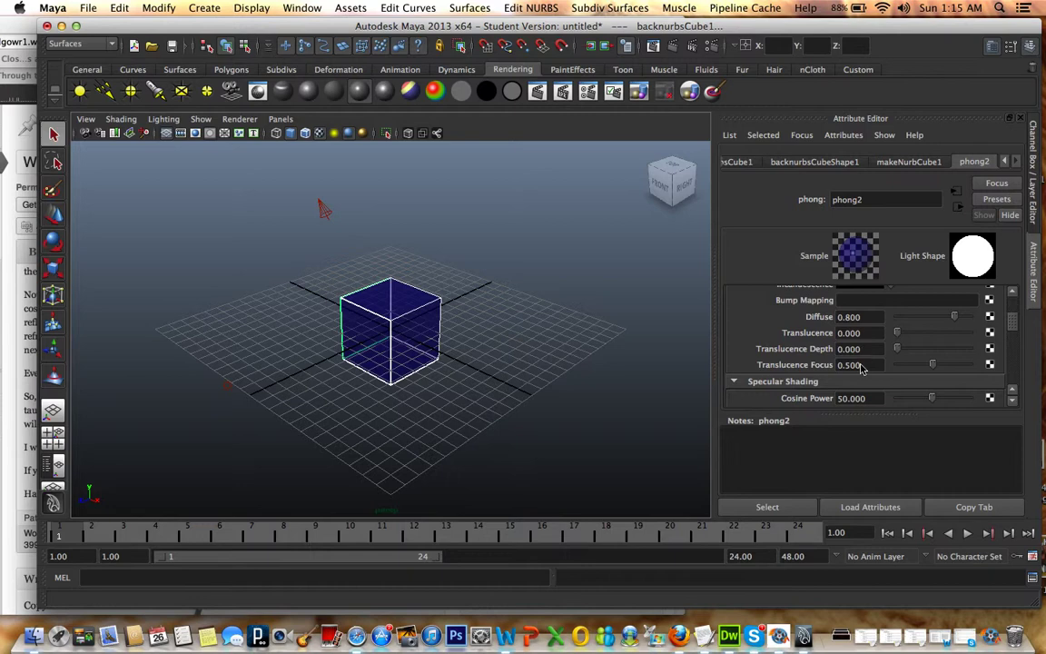
Set the phong2 material's Diffuse to 0 as the blog post instructs, and check the cube in an IPR render
{"action": "left_click", "coordinate": [4, 209]}
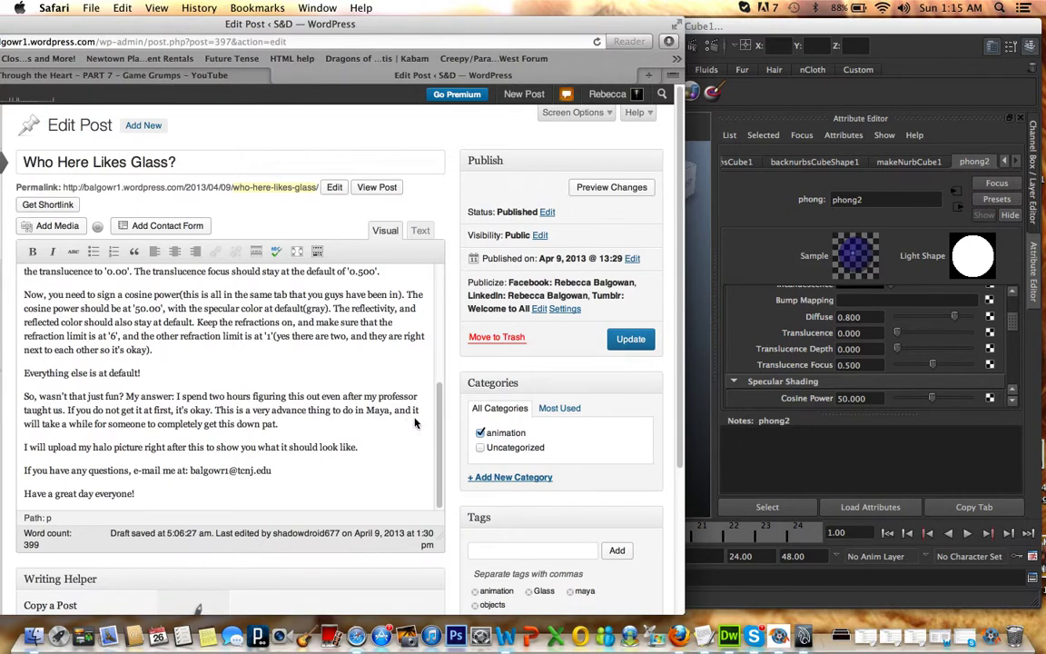
{"action": "scroll", "coordinate": [442, 398], "scroll_direction": "up", "scroll_amount": 2}
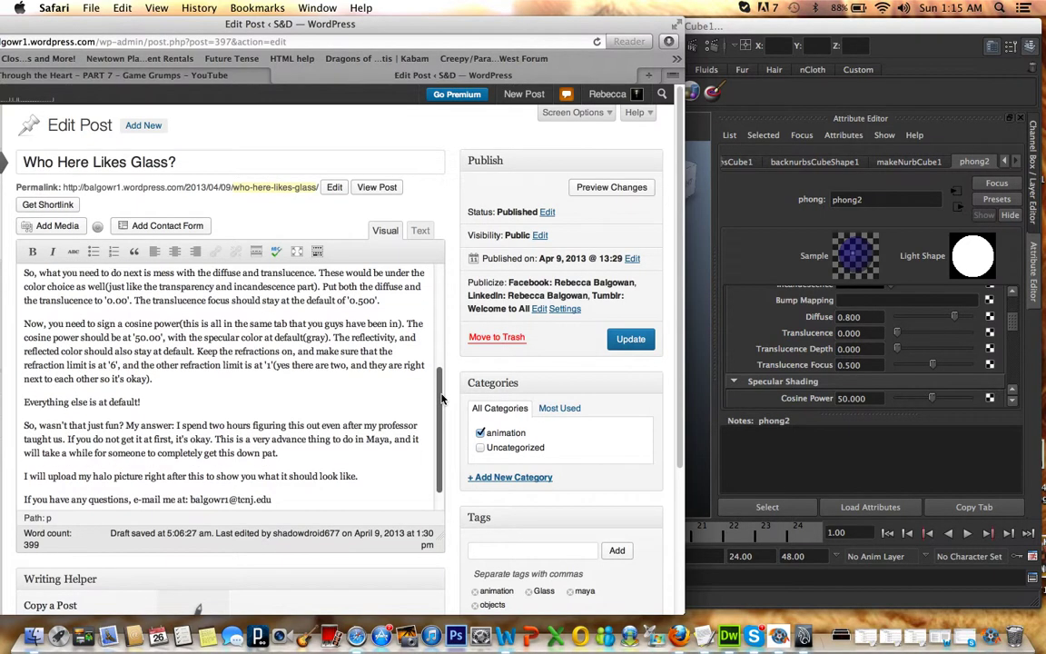
{"action": "left_click", "coordinate": [720, 399]}
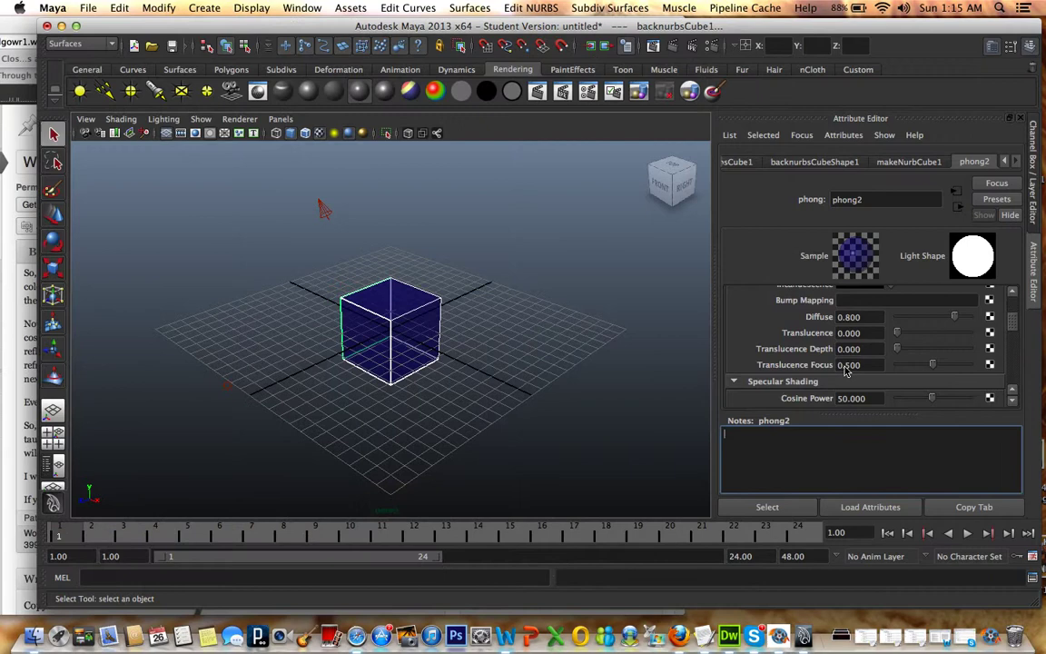
{"action": "double_click", "coordinate": [852, 317]}
{"action": "type", "text": "0"}
{"action": "key", "text": "Return"}
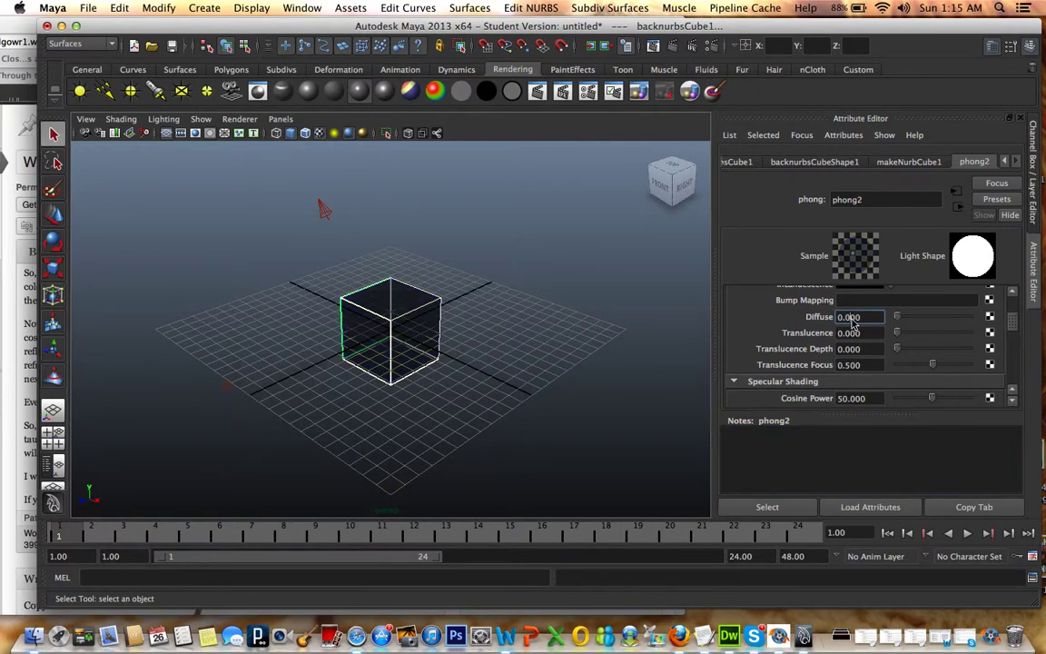
{"action": "left_click", "coordinate": [692, 45]}
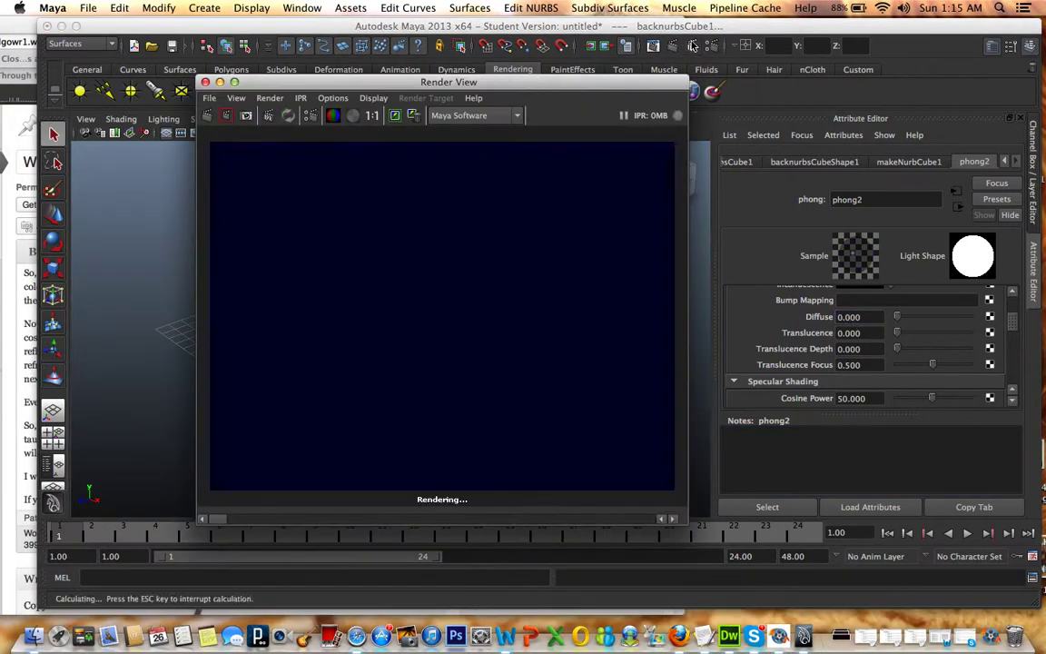
{"action": "left_click", "coordinate": [205, 82]}
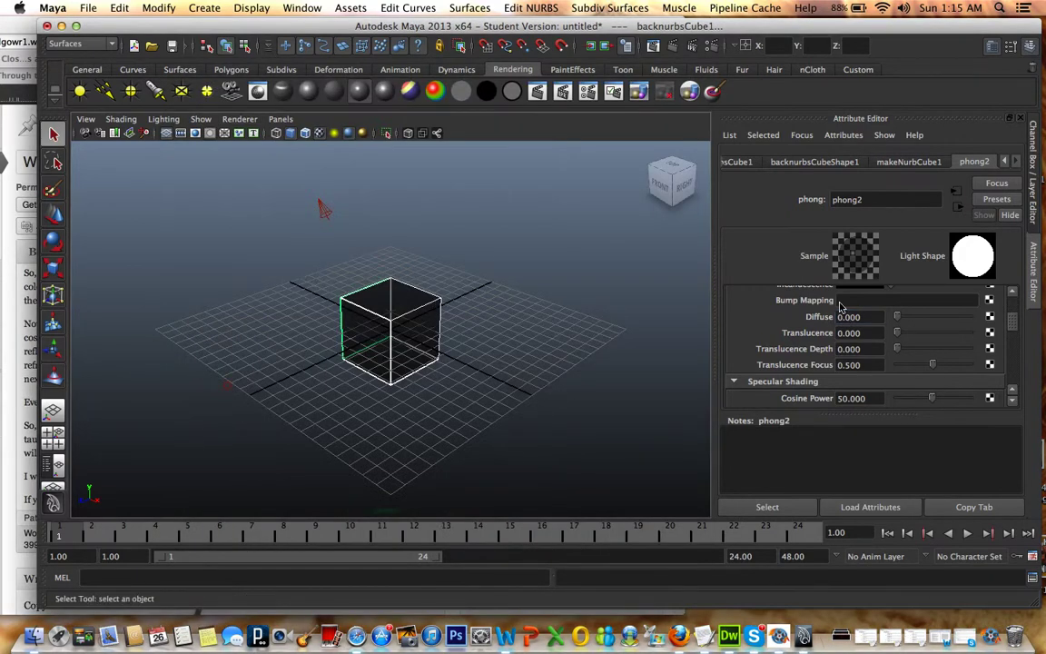
Turn on Refractions in the phong2 material's raytrace options and check the cube in an IPR render
{"action": "scroll", "coordinate": [876, 363], "scroll_direction": "down", "scroll_amount": 3}
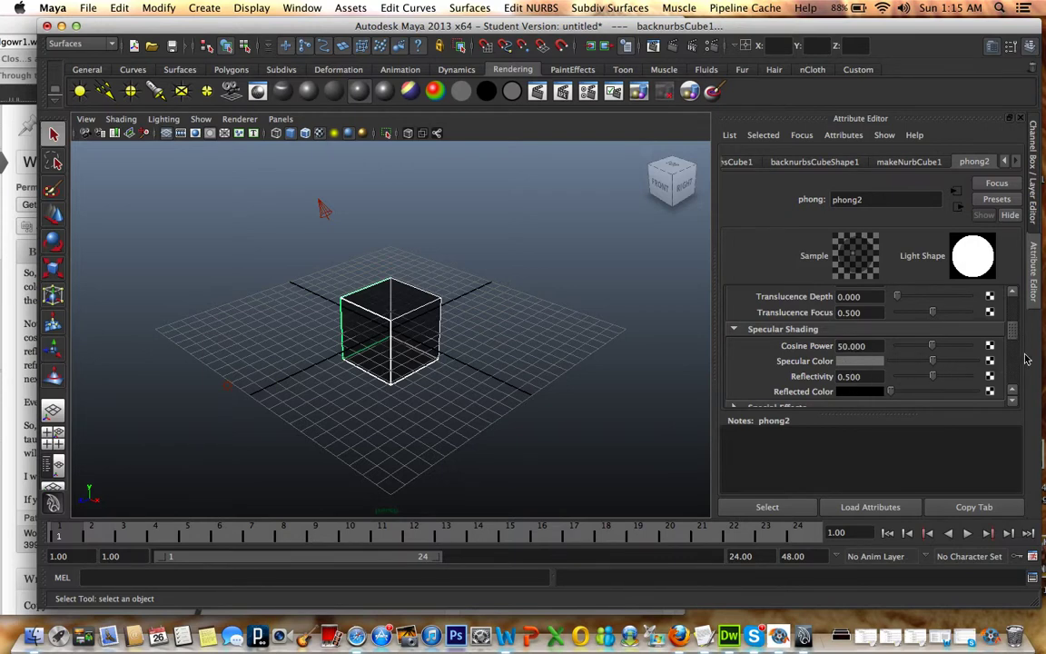
{"action": "scroll", "coordinate": [915, 313], "scroll_direction": "down", "scroll_amount": 3}
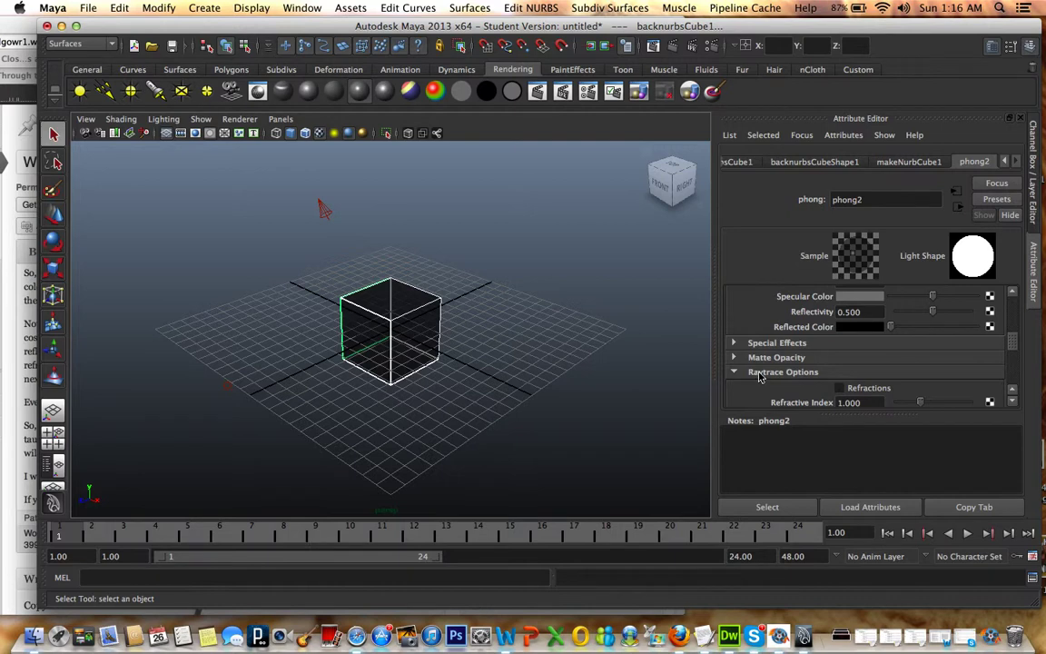
{"action": "left_click_drag", "start_coordinate": [1014, 345], "coordinate": [1014, 361]}
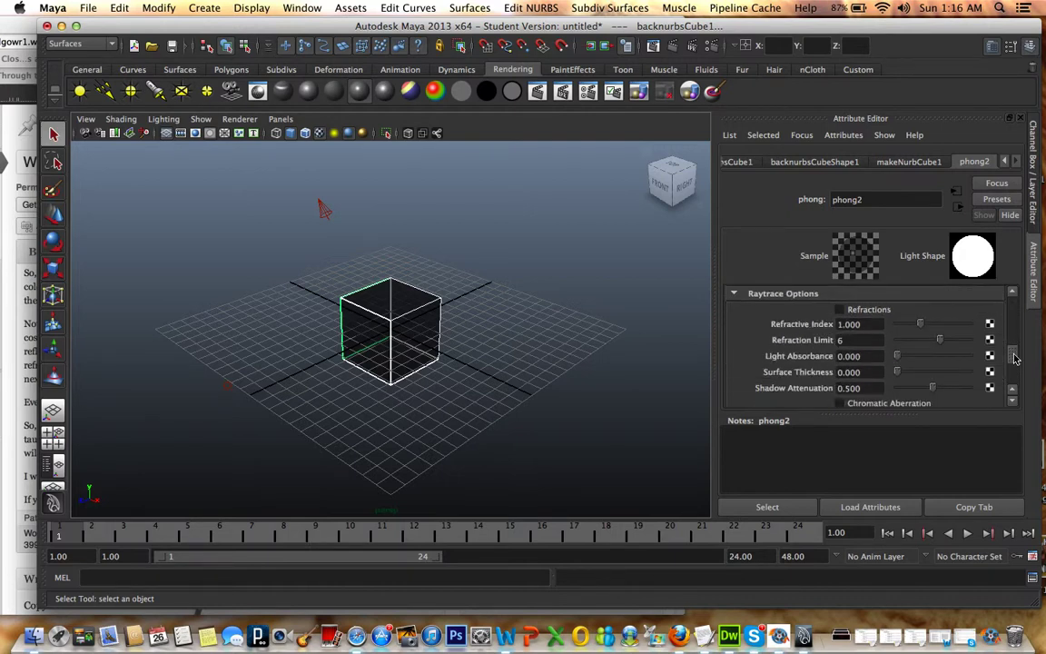
{"action": "left_click", "coordinate": [841, 310]}
{"action": "left_click_drag", "start_coordinate": [1013, 356], "coordinate": [1014, 380]}
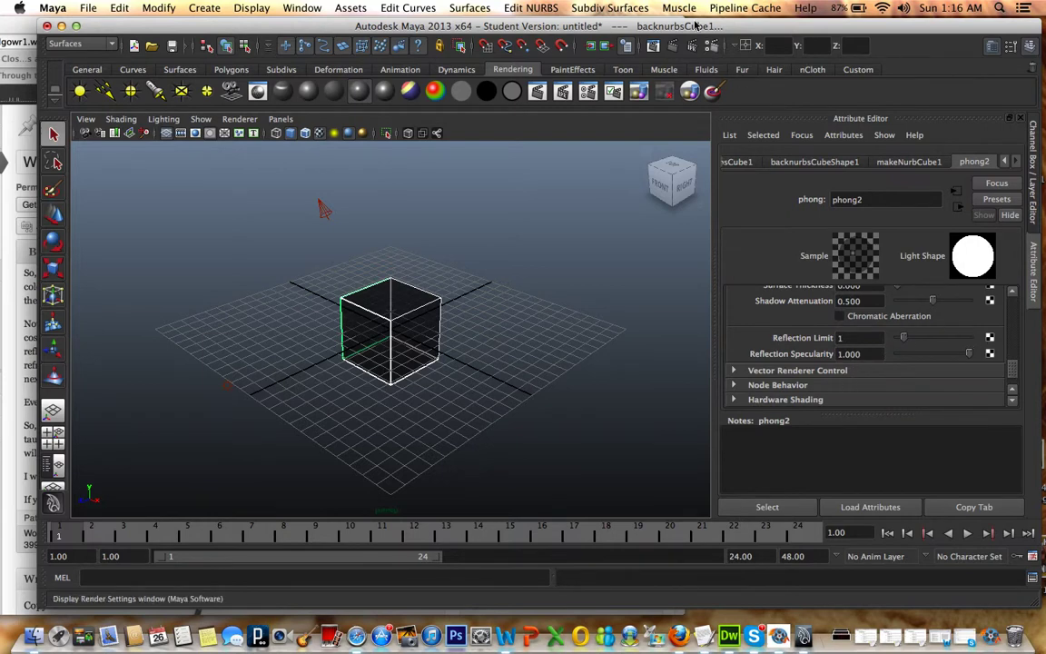
{"action": "left_click", "coordinate": [591, 46]}
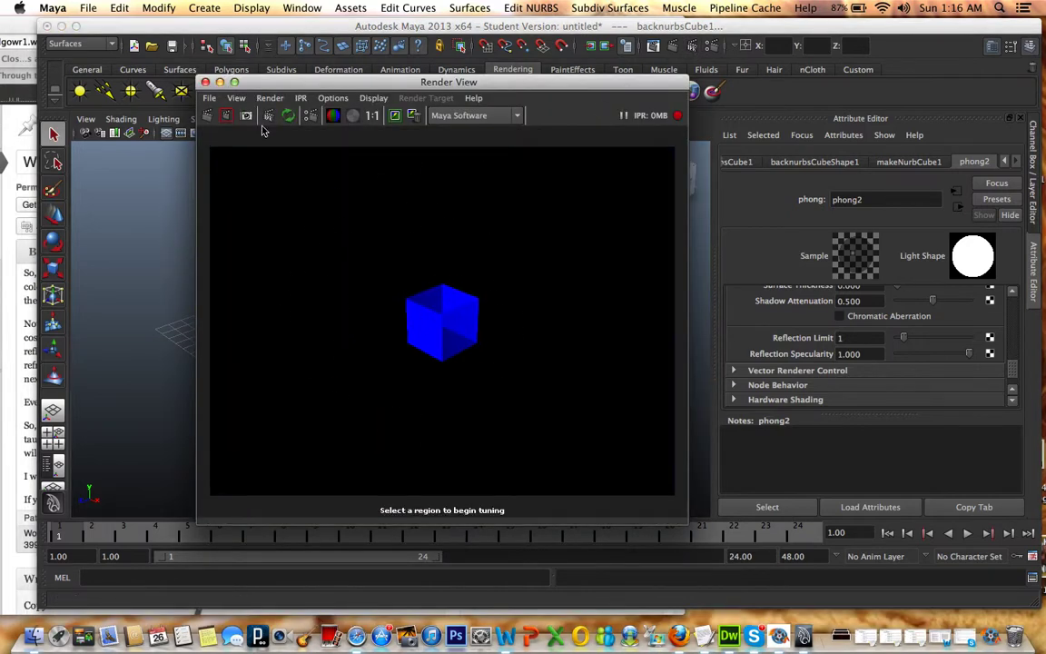
{"action": "left_click", "coordinate": [206, 82]}
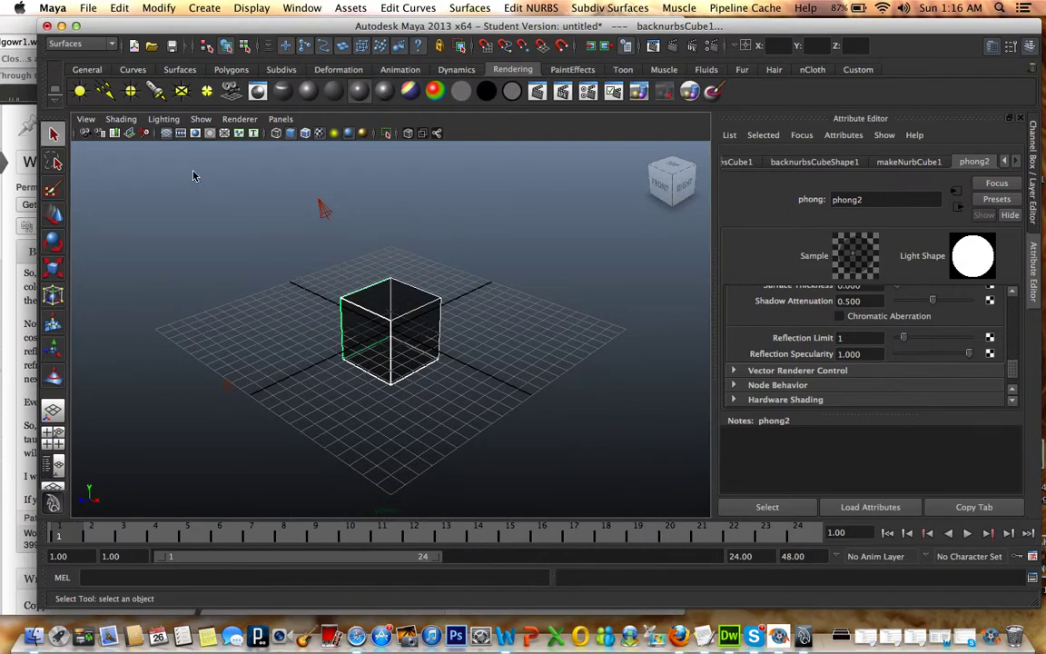
Select the spot light above the cube and scale it to about 3.03, 16.24, 1 so its cone reaches the cube
{"action": "left_click", "coordinate": [299, 183]}
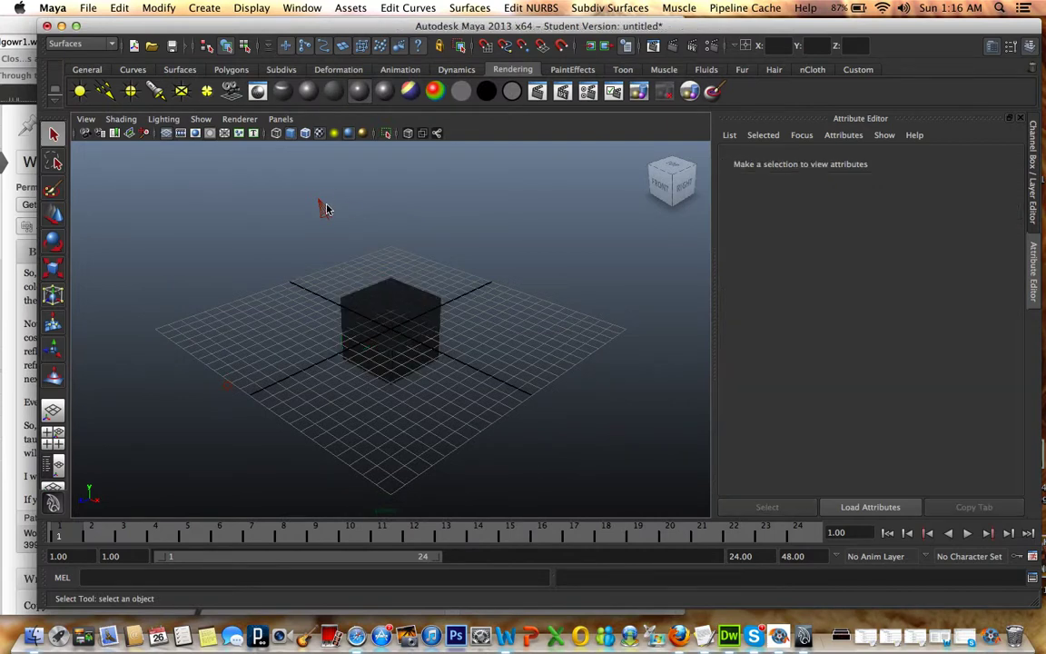
{"action": "left_click_drag", "start_coordinate": [356, 261], "coordinate": [189, 160]}
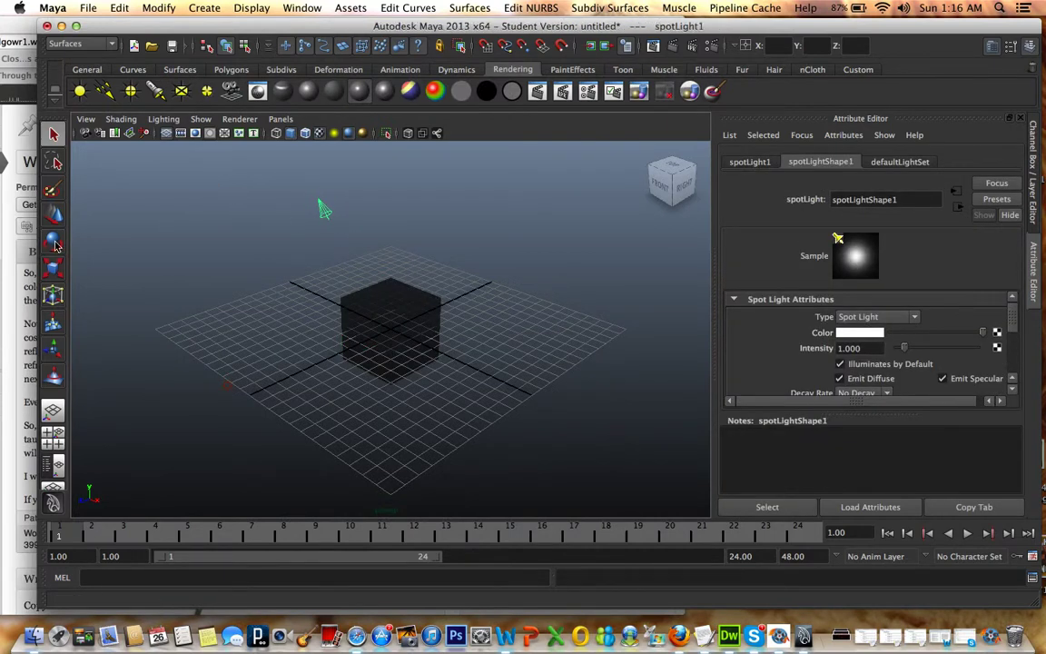
{"action": "left_click", "coordinate": [52, 268]}
{"action": "left_click_drag", "start_coordinate": [355, 198], "coordinate": [463, 202]}
{"action": "left_click_drag", "start_coordinate": [266, 232], "coordinate": [155, 302]}
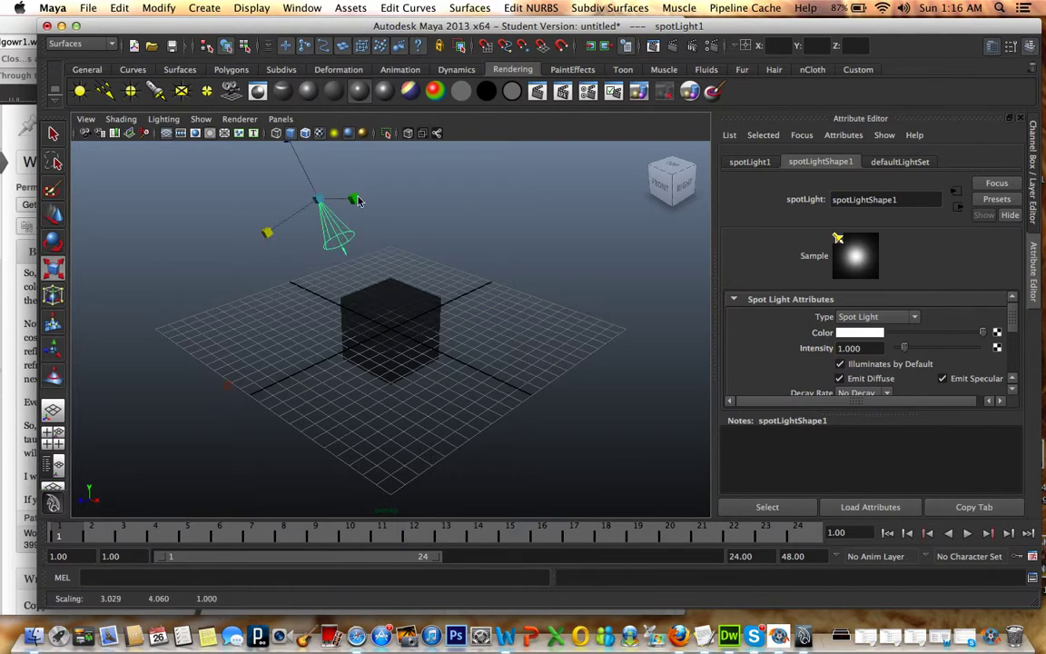
{"action": "left_click_drag", "start_coordinate": [354, 199], "coordinate": [516, 213]}
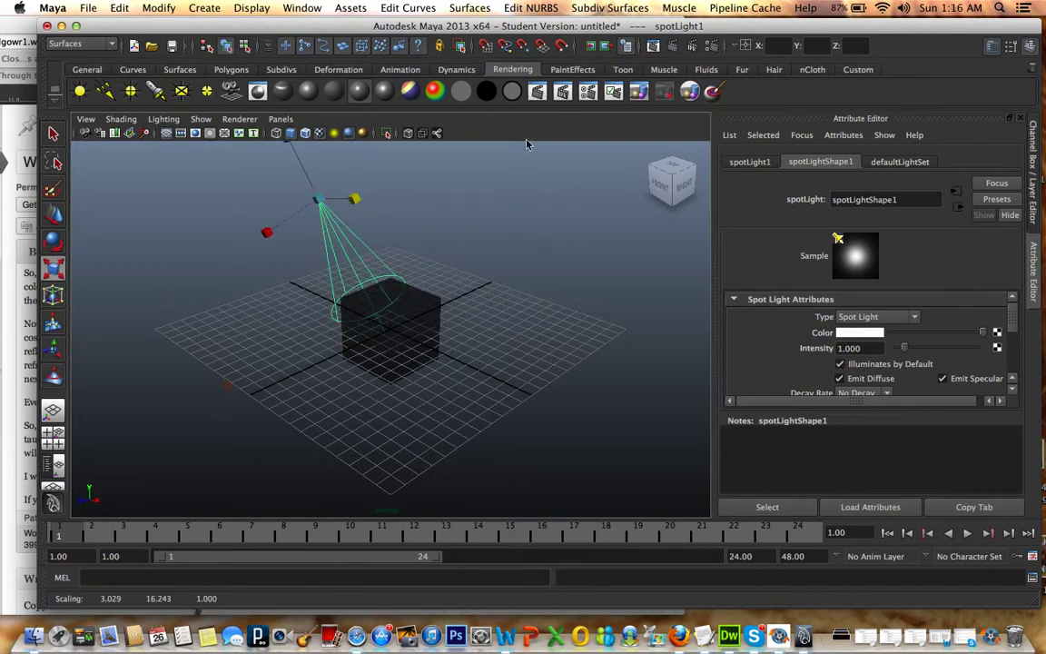
Deselect the enlarged spot light, check the cube's lighting in an IPR render, and close the render
{"action": "left_click", "coordinate": [574, 210]}
{"action": "left_click", "coordinate": [563, 90]}
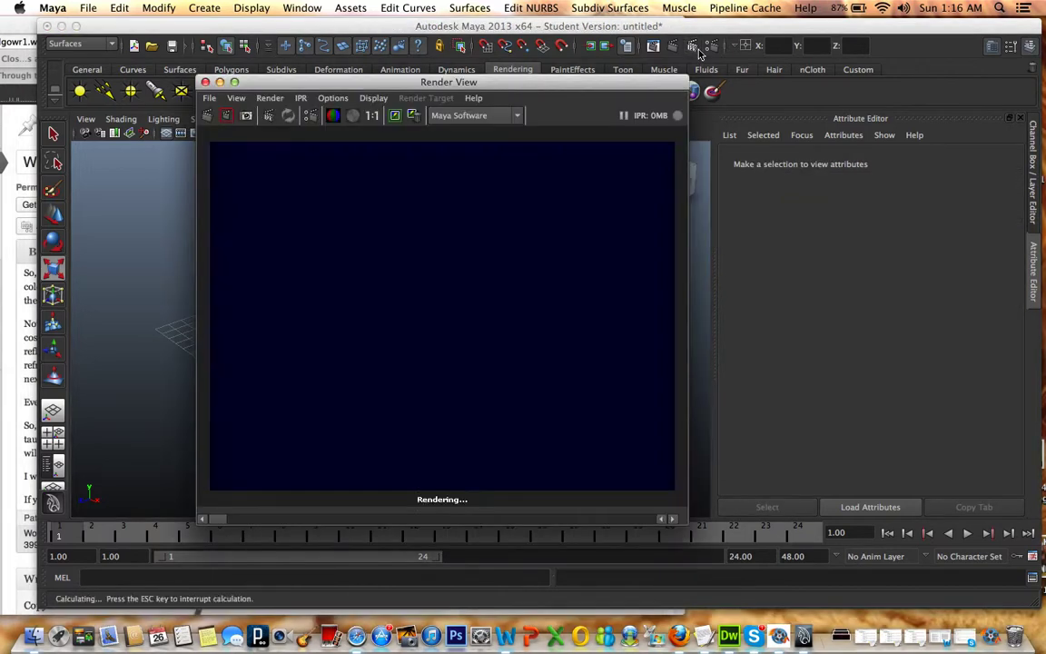
{"action": "left_click", "coordinate": [205, 82]}
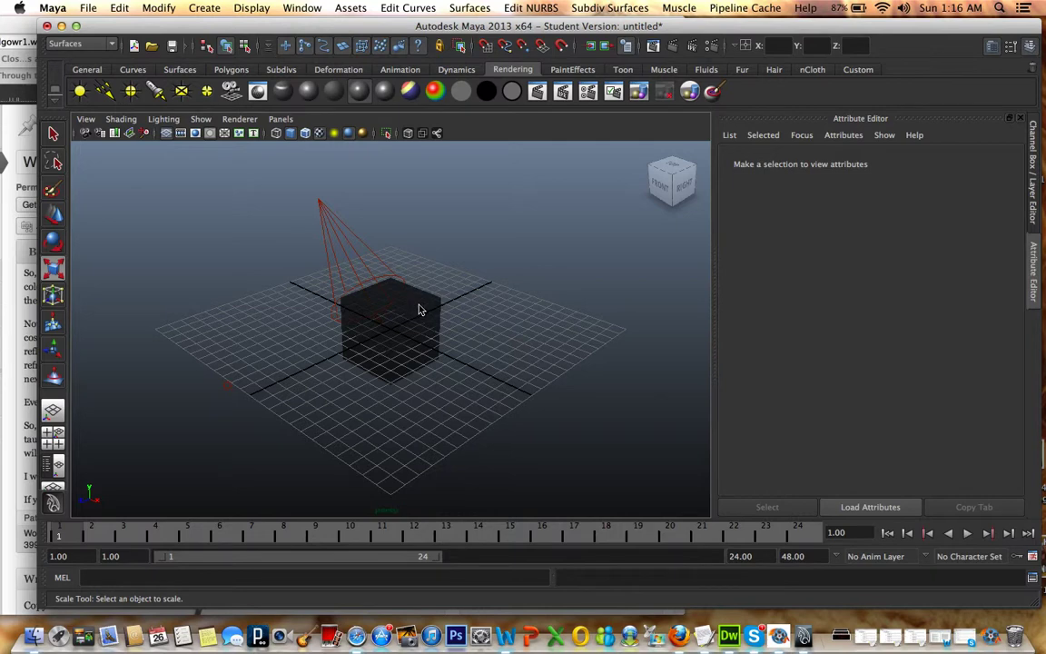
{"action": "left_click", "coordinate": [804, 635]}
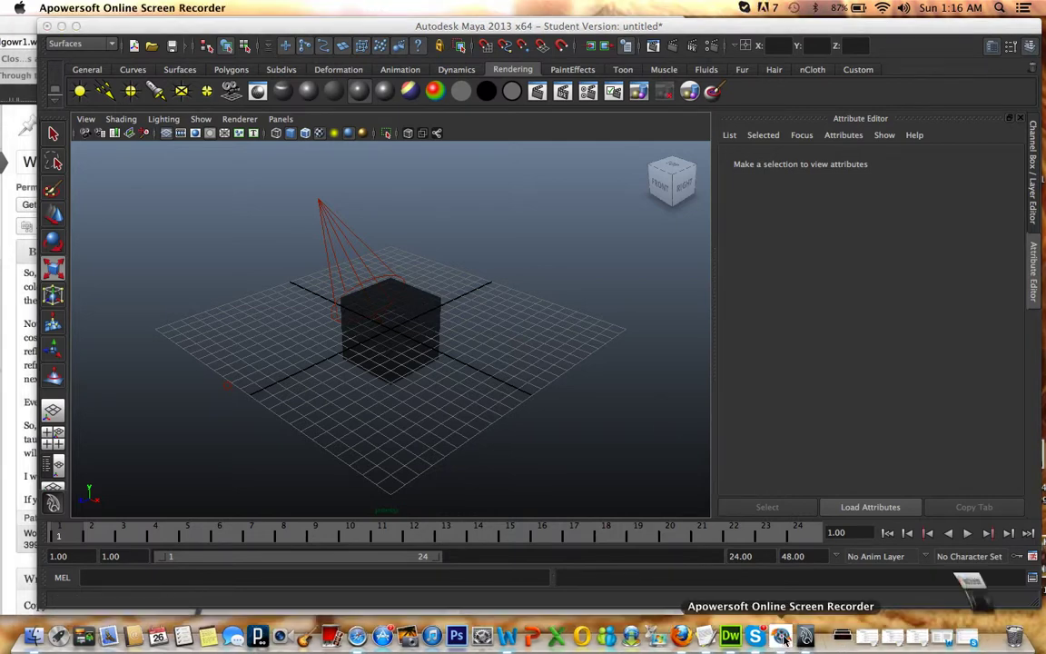